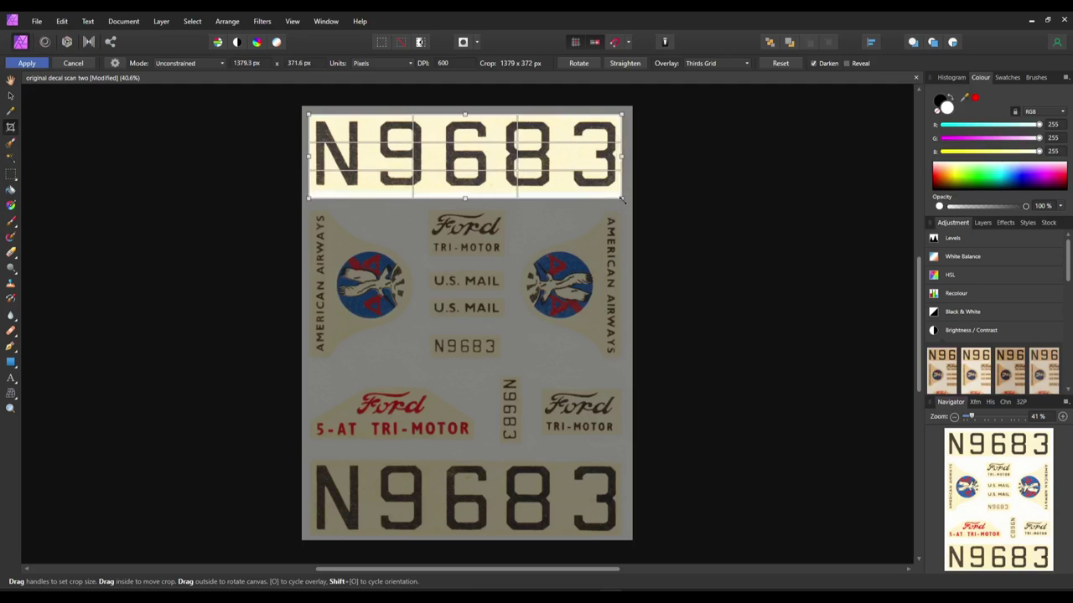
Step: Crop the decal scan to the upper N9683 code number, about 1386 px wide, and open the export settings
key("Return")
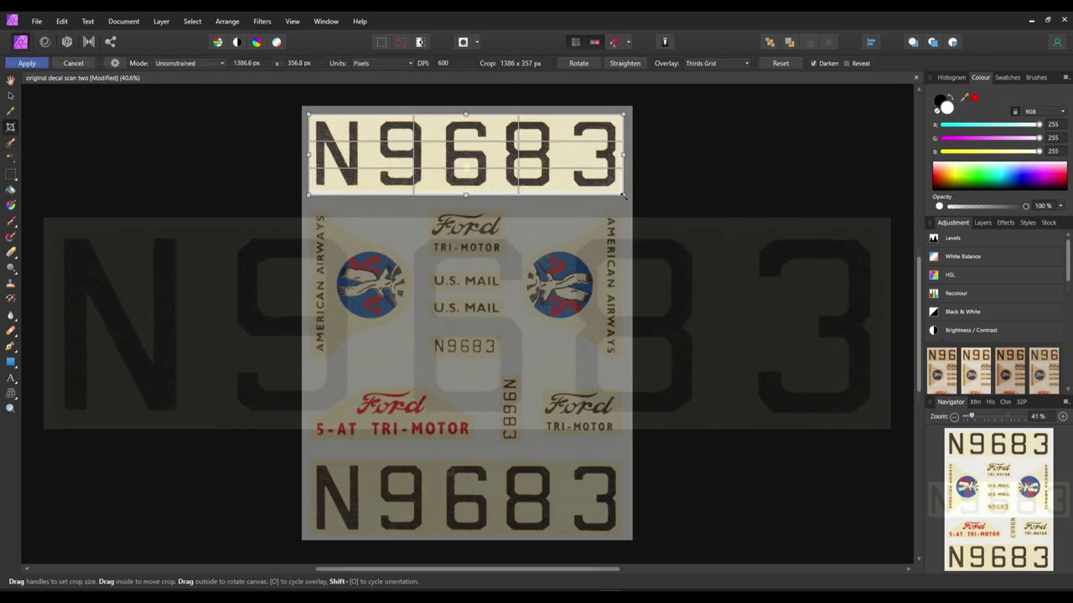
left_click(37, 21)
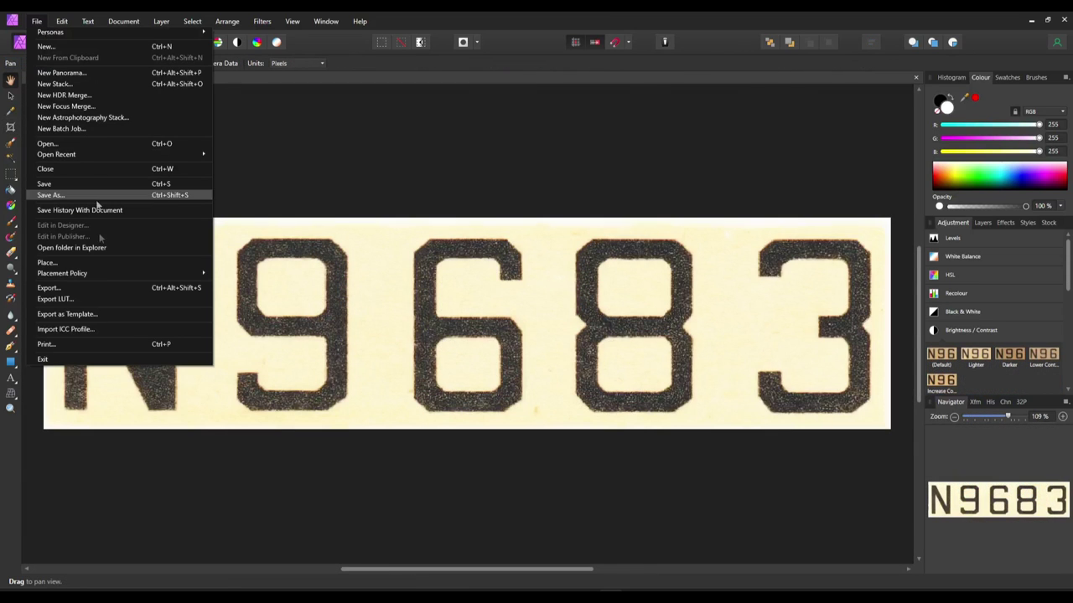
left_click(84, 288)
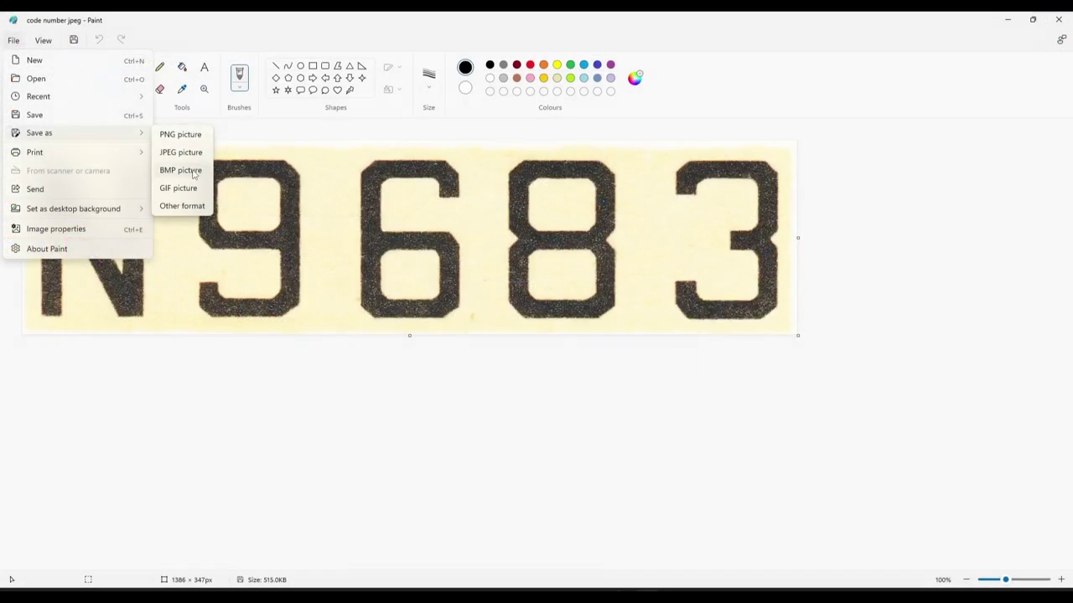
Step: In Paint, save the code number picture as a 24-bit bitmap named "code number jpeg bmp"
left_click(180, 170)
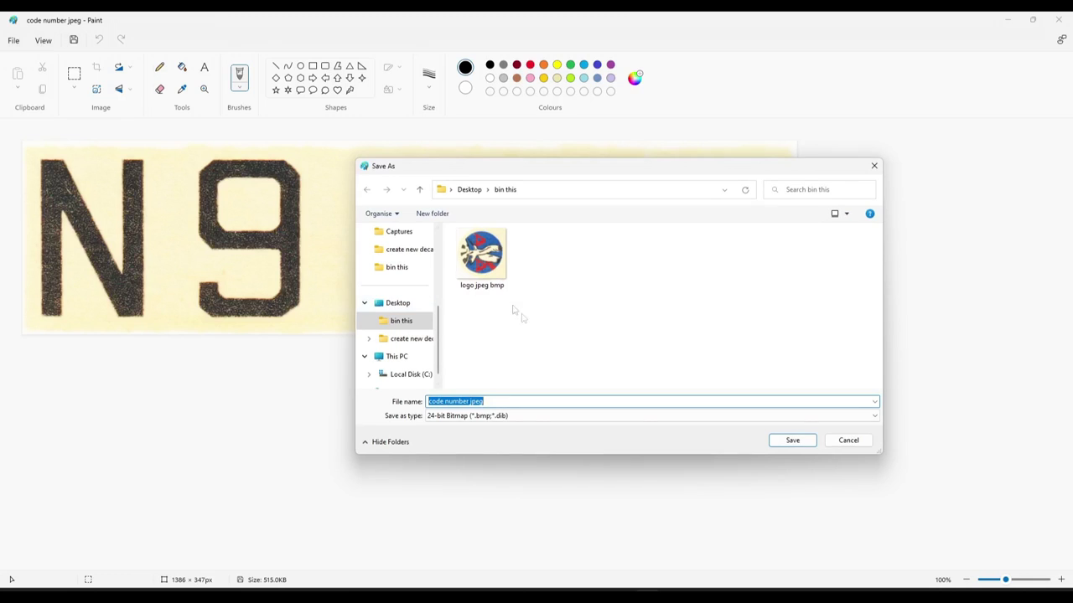
left_click(489, 401)
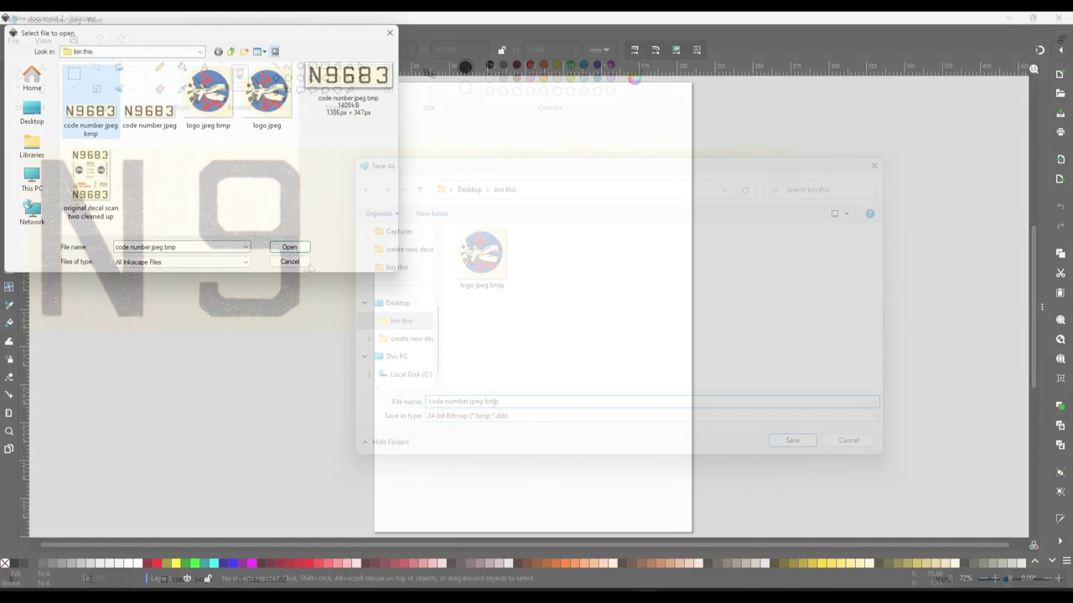
Step: In Inkscape, open the file "code number jpeg bmp" and bring up the Trace Bitmap settings
left_click(290, 246)
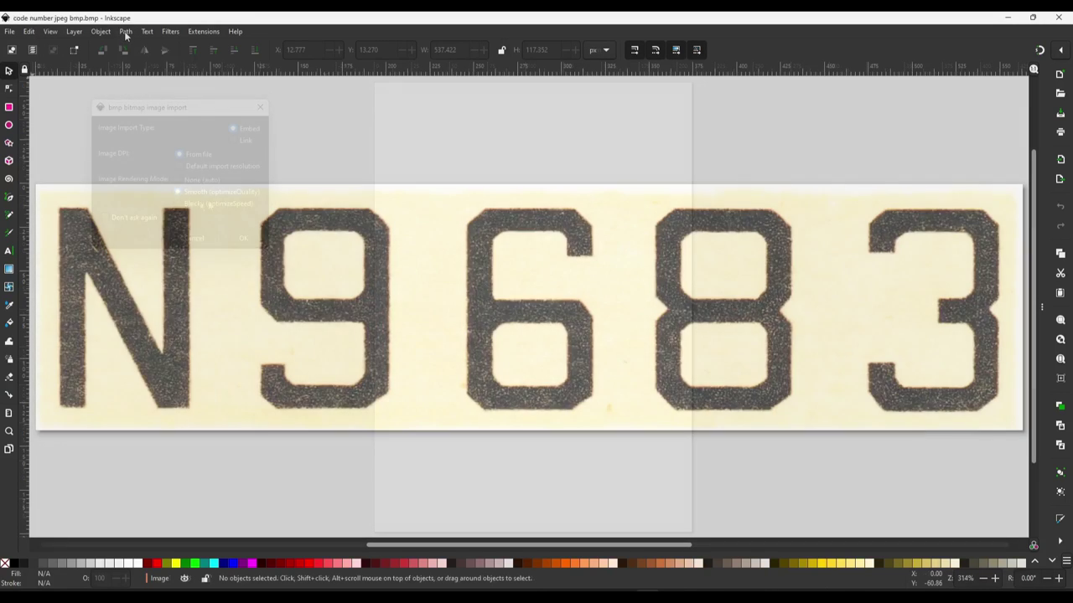
left_click(124, 31)
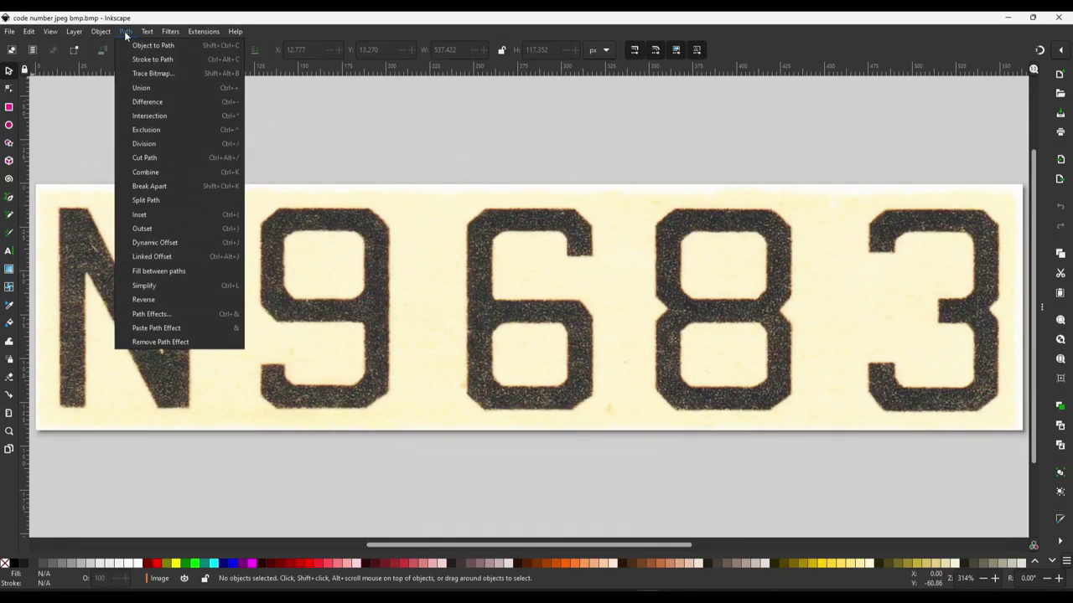
left_click(153, 74)
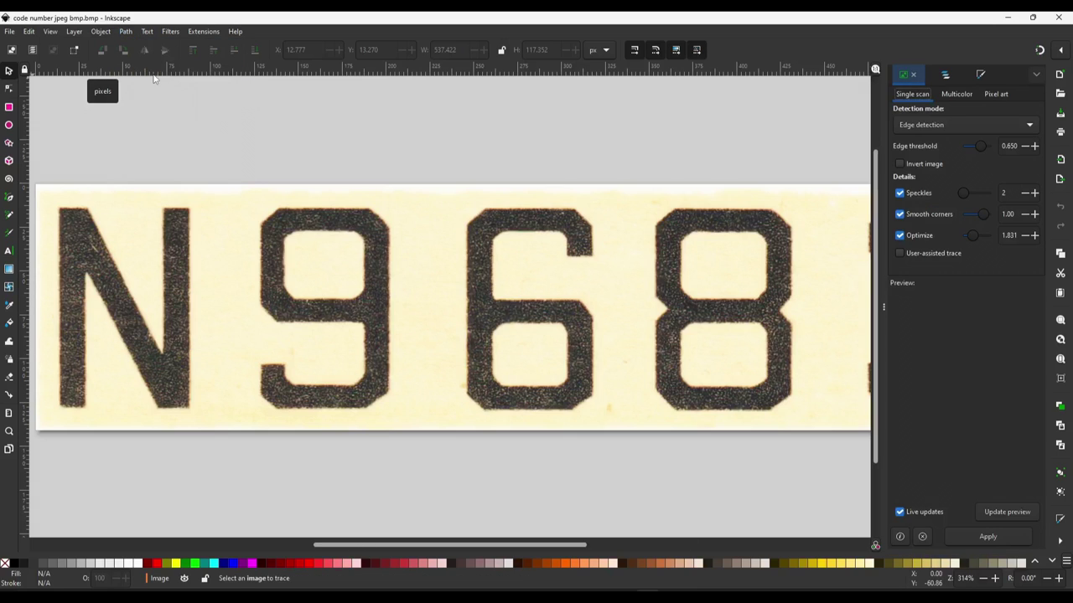
Step: Set the bitmap trace to a single scan with Brightness cutoff detection and Optimize at 0.745
left_click(956, 94)
left_click(995, 95)
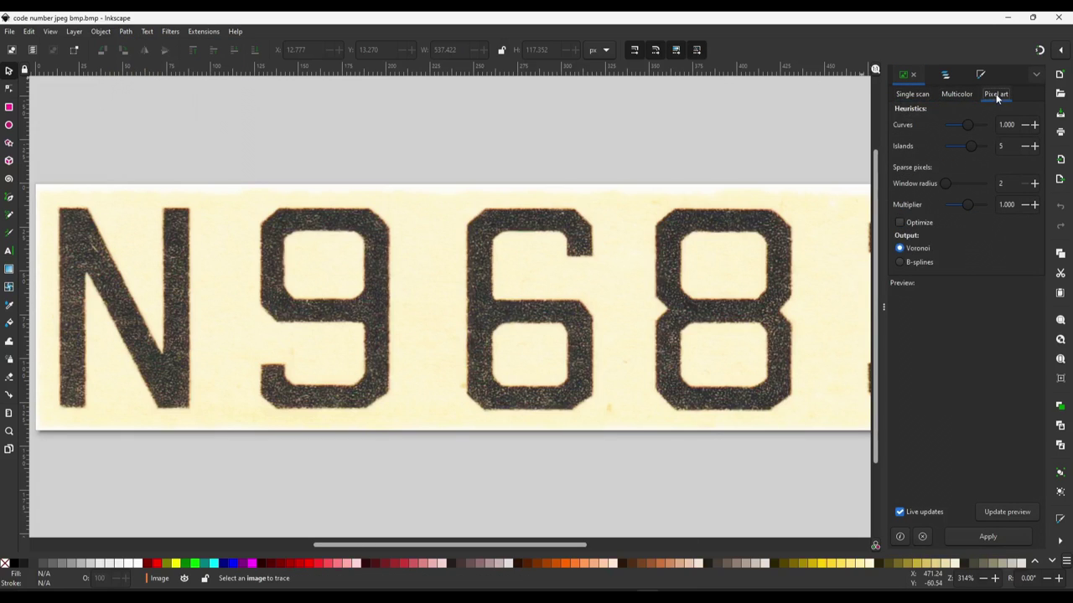
left_click(918, 95)
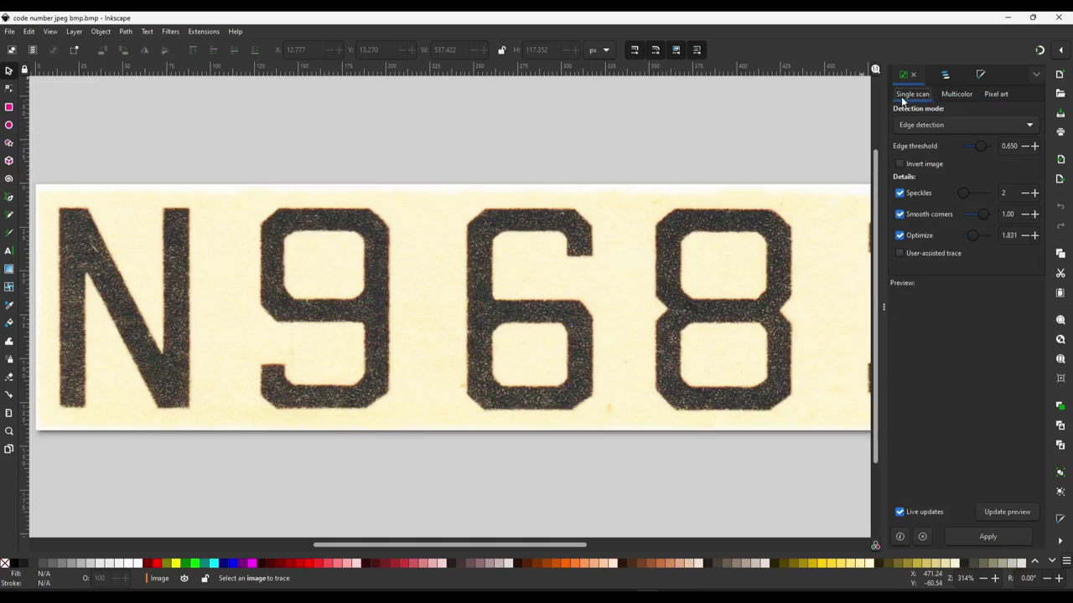
left_click(1028, 126)
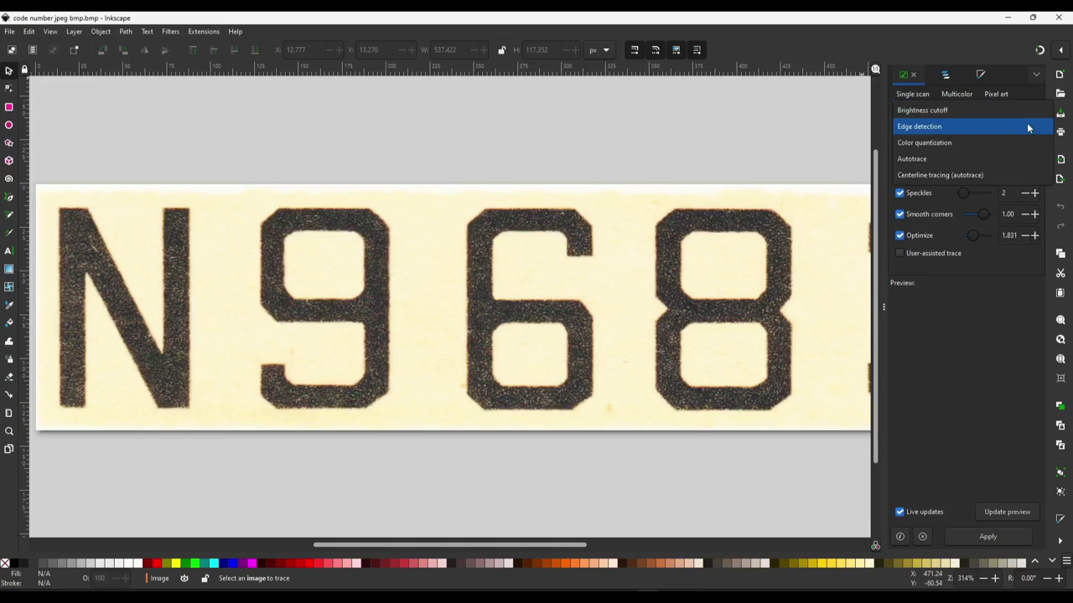
left_click(945, 112)
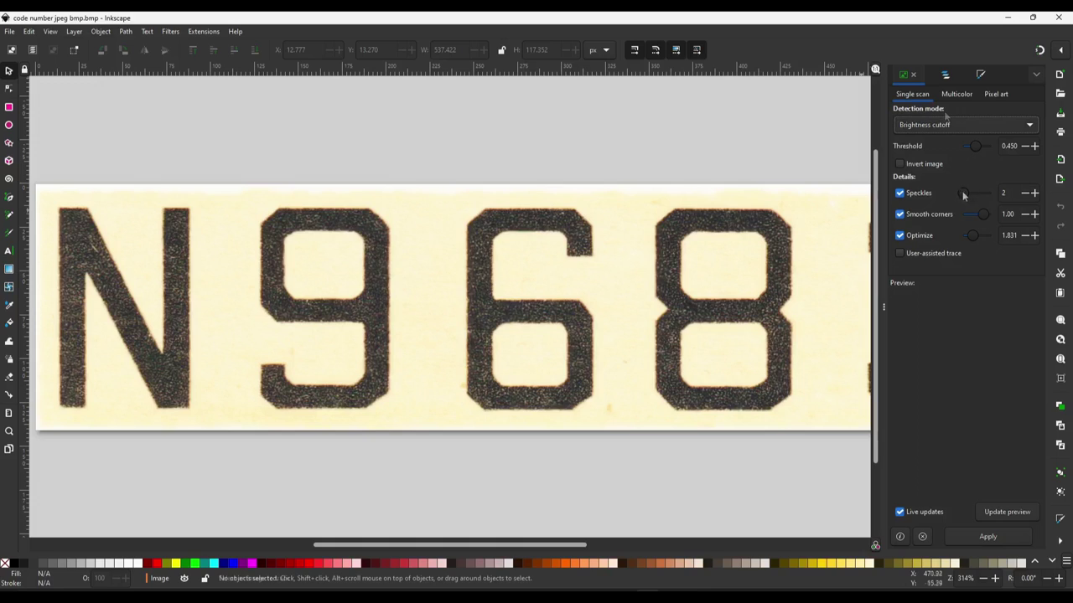
left_click_drag(969, 237, 967, 237)
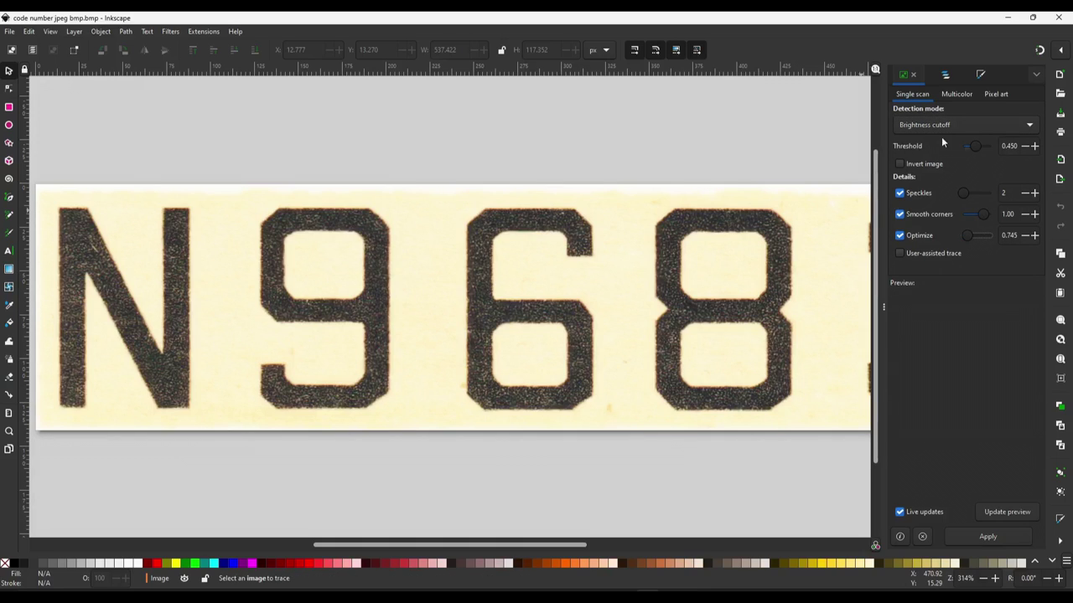
Step: Trace the N9683 image and move the traced path up, partly clear of the scan
left_click(615, 234)
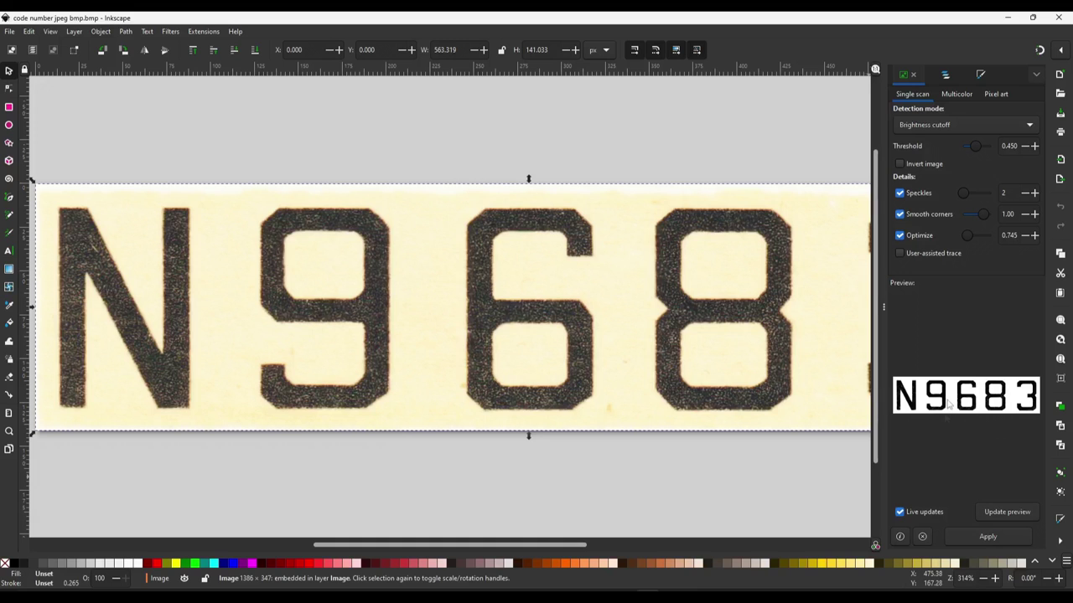
left_click(987, 536)
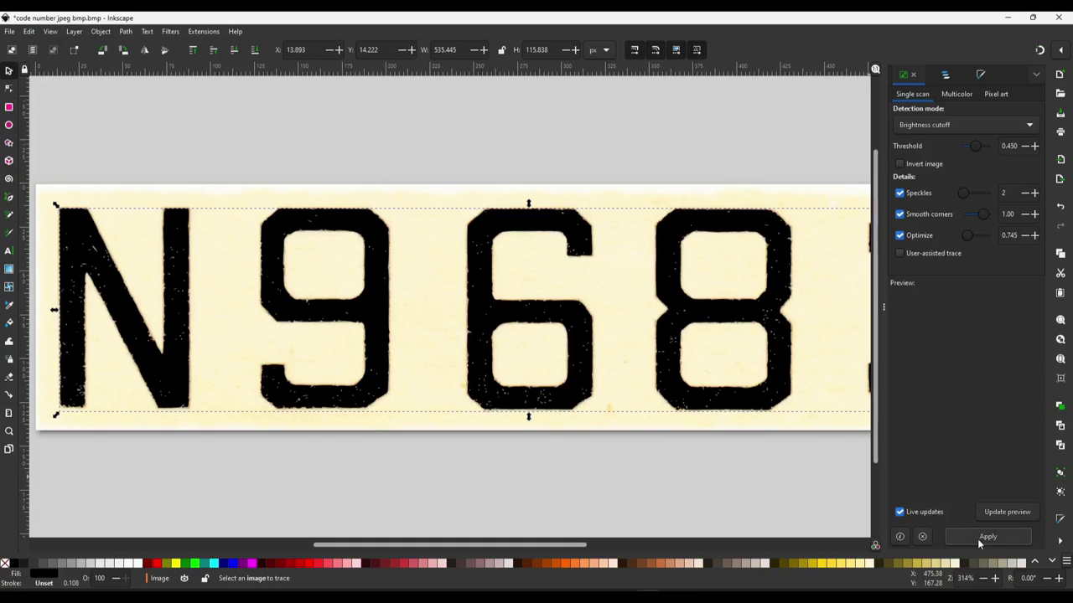
scroll(624, 355, "down", 1)
left_click_drag(624, 355, 625, 275)
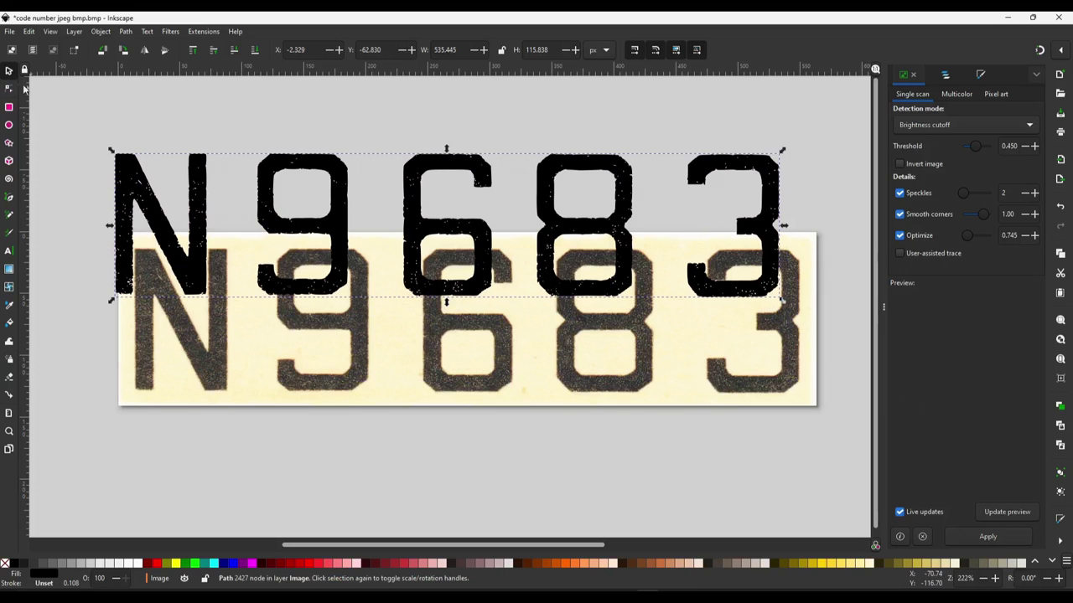
Step: Show the traced path's nodes and shift the node on the upper inner edge of the 6 slightly
left_click(9, 89)
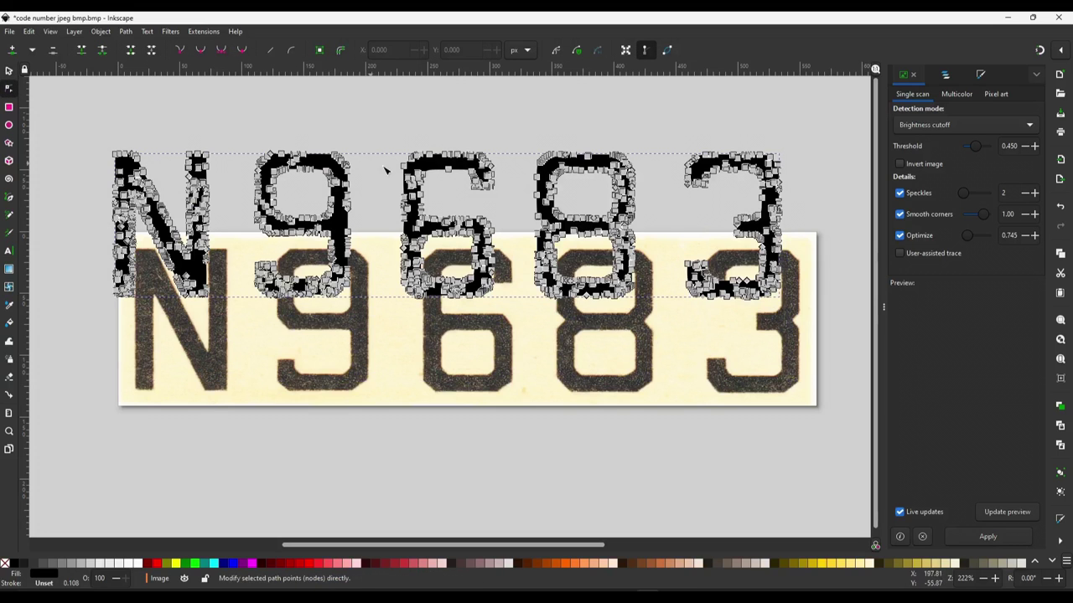
scroll(494, 222, "up", 4)
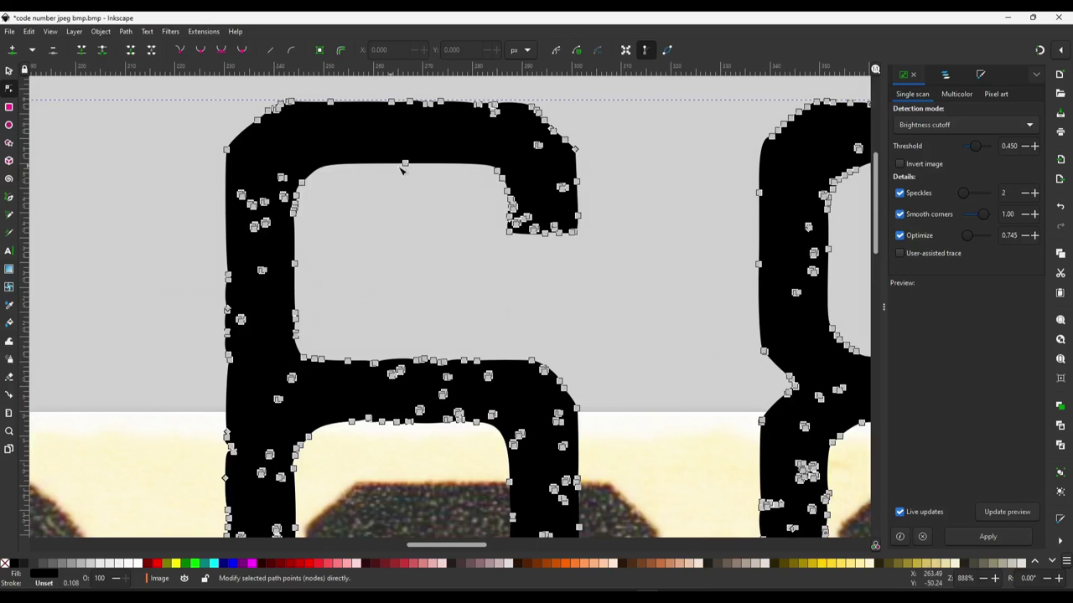
mouse_move(405, 163)
left_mouse_down()
mouse_move(405, 232)
mouse_move(411, 151)
mouse_move(407, 286)
mouse_move(394, 148)
mouse_move(397, 206)
mouse_move(400, 147)
mouse_move(400, 158)
left_mouse_up()
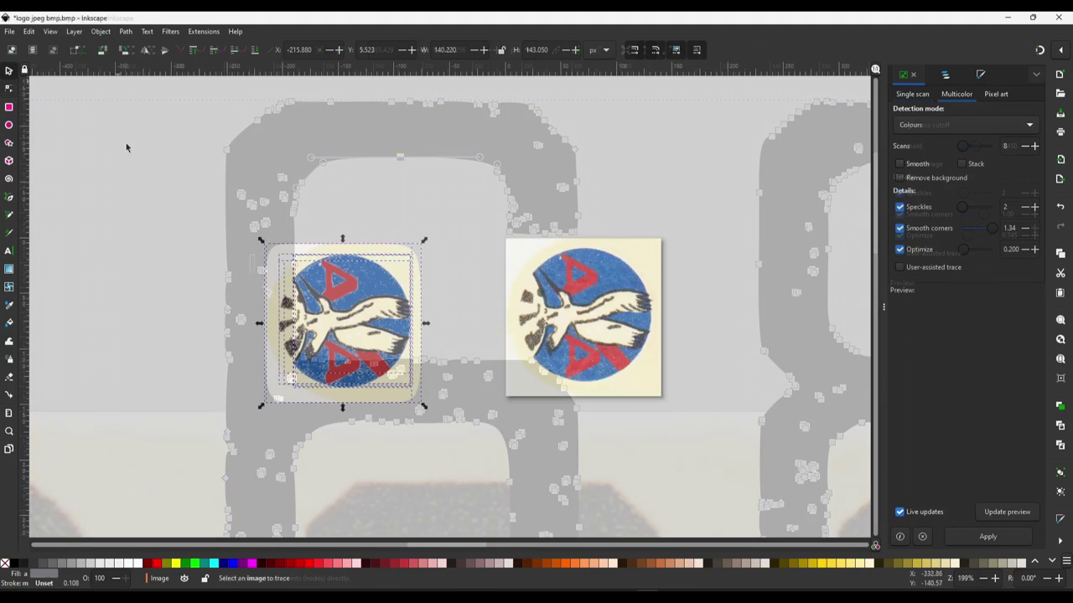
Step: Pull the traced logo's colour layers apart by moving the red, blue and remaining colour paths away from the stack
mouse_move(345, 293)
left_mouse_down()
mouse_move(320, 264)
mouse_move(427, 138)
left_mouse_up()
left_click_drag(352, 335, 193, 214)
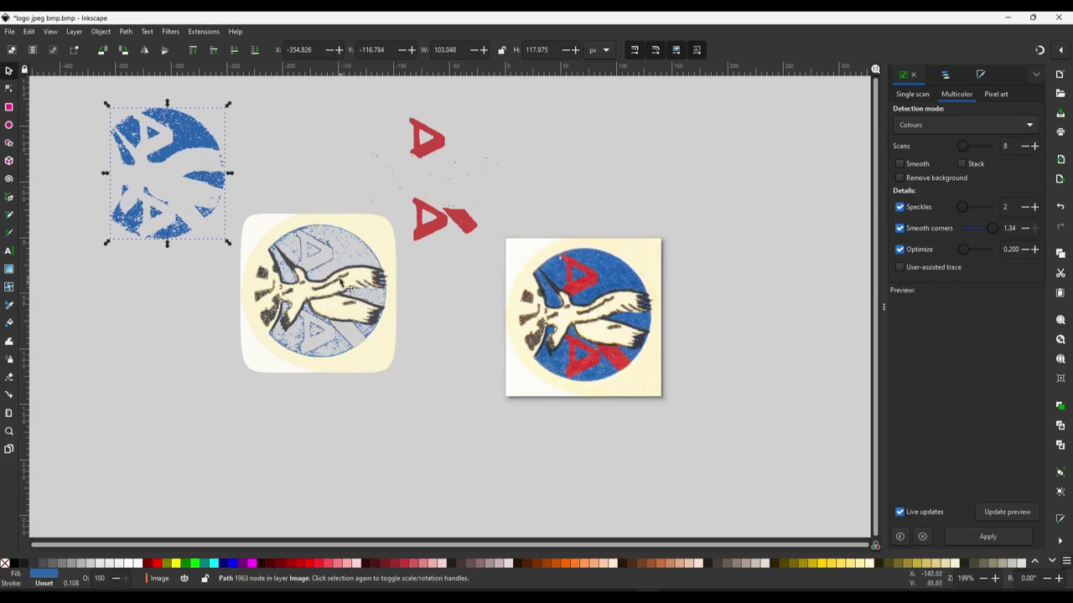
left_click_drag(318, 302, 171, 348)
left_click(343, 280)
left_click_drag(344, 281, 683, 151)
left_click_drag(308, 222, 297, 183)
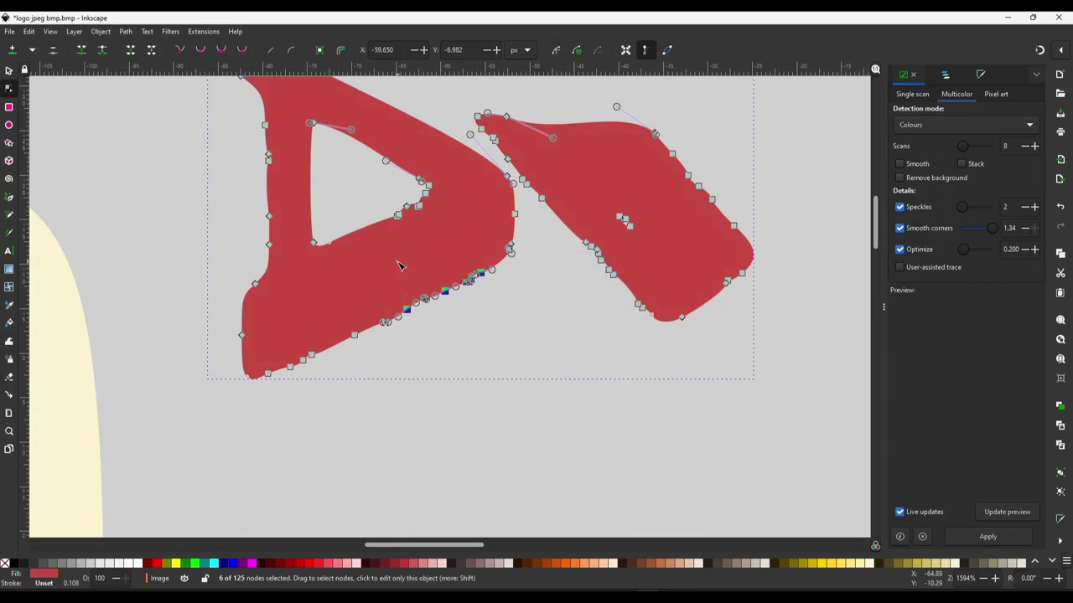
Step: Delete the surplus nodes along the lower edge of the lower red letter A in the logo
left_click_drag(430, 400, 280, 324)
key("Delete")
left_click_drag(385, 352, 503, 263)
key("Delete")
scroll(509, 248, "up", 3)
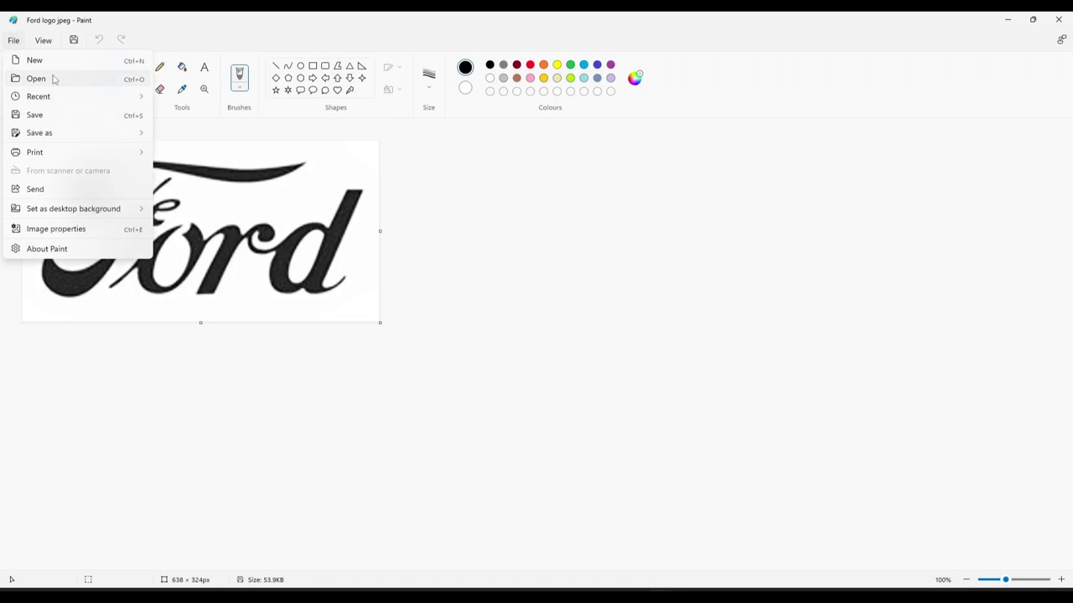
Step: In Paint, save the Ford logo picture as a bitmap named "Ford logo jpeg bmp"
mouse_move(49, 139)
left_click(188, 172)
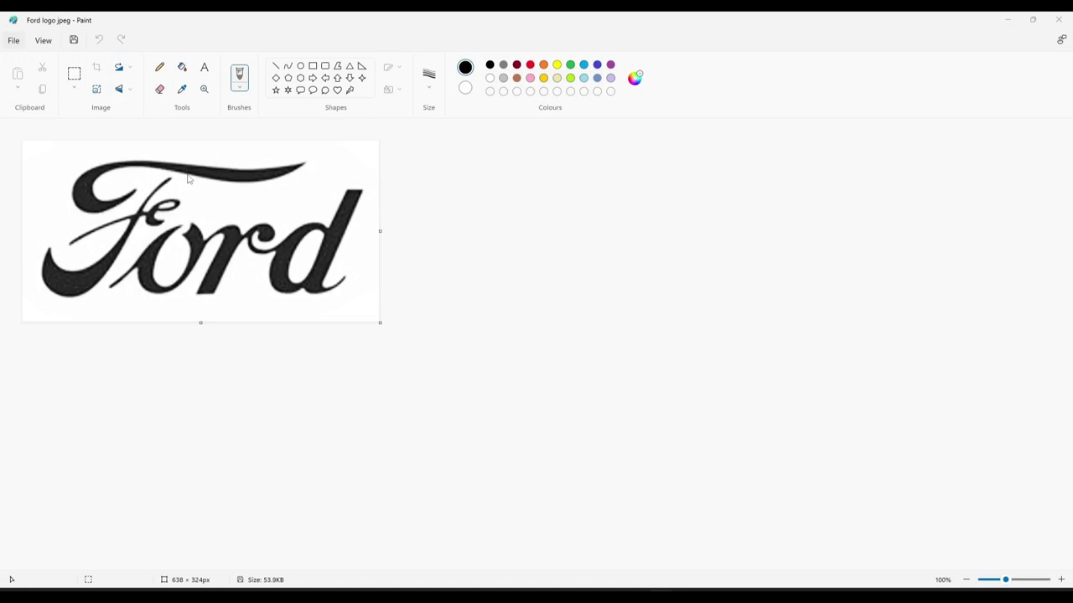
left_click(477, 401)
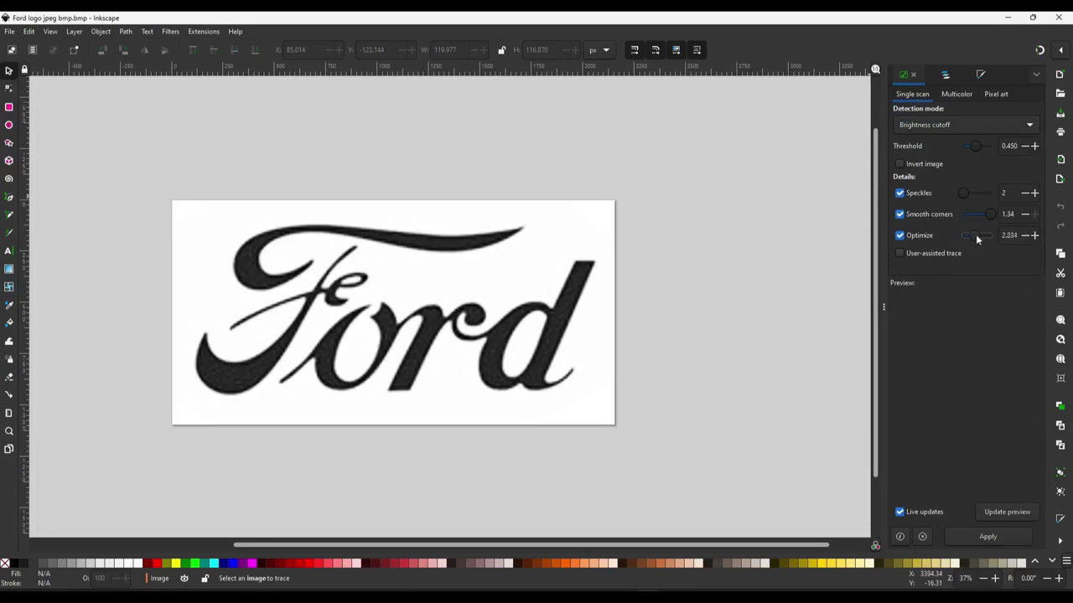
Step: In Inkscape, trace the Ford logo with Optimize at 3.936 and move the traced path beside the original image
left_click_drag(975, 234, 983, 237)
left_click(412, 362)
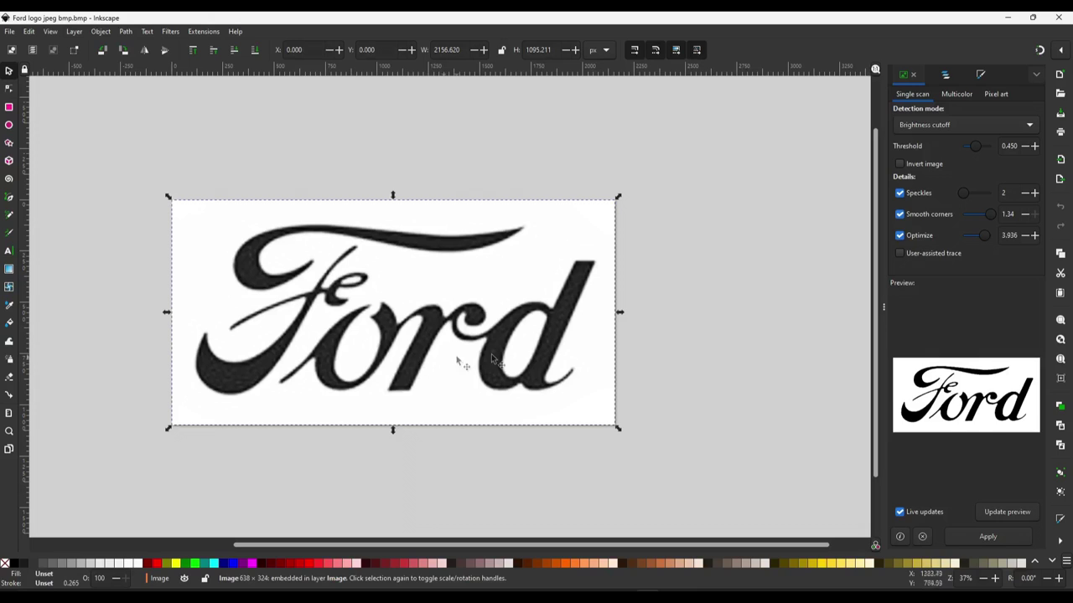
left_click(972, 538)
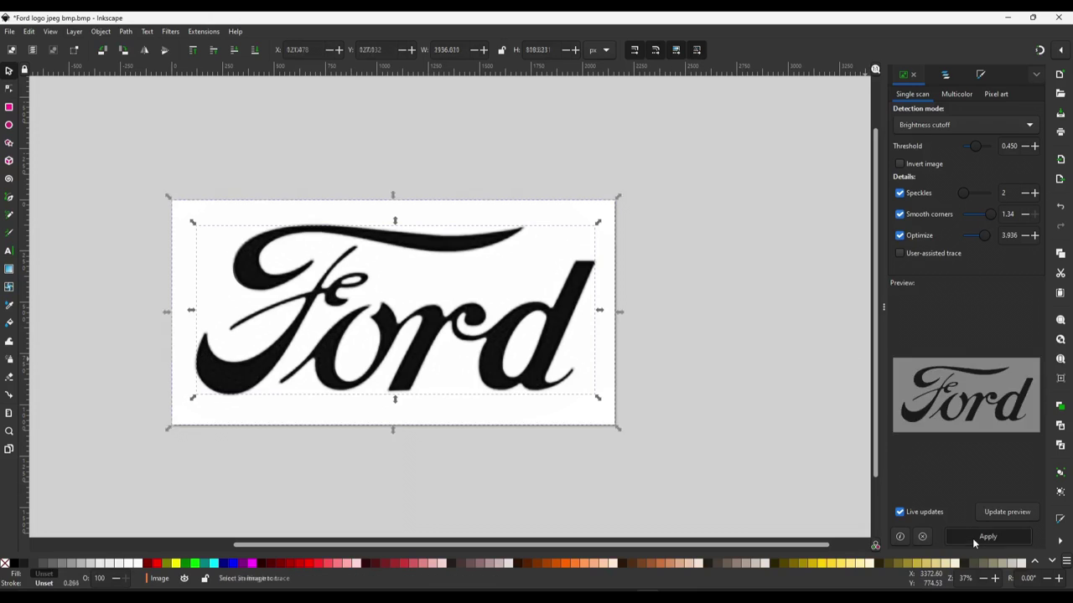
mouse_move(437, 299)
left_mouse_down()
mouse_move(578, 243)
mouse_move(748, 256)
mouse_move(695, 289)
left_mouse_up()
Step: Recolour the traced Ford logo with a flat blue fill and adjust the fill's lightness
left_click(8, 87)
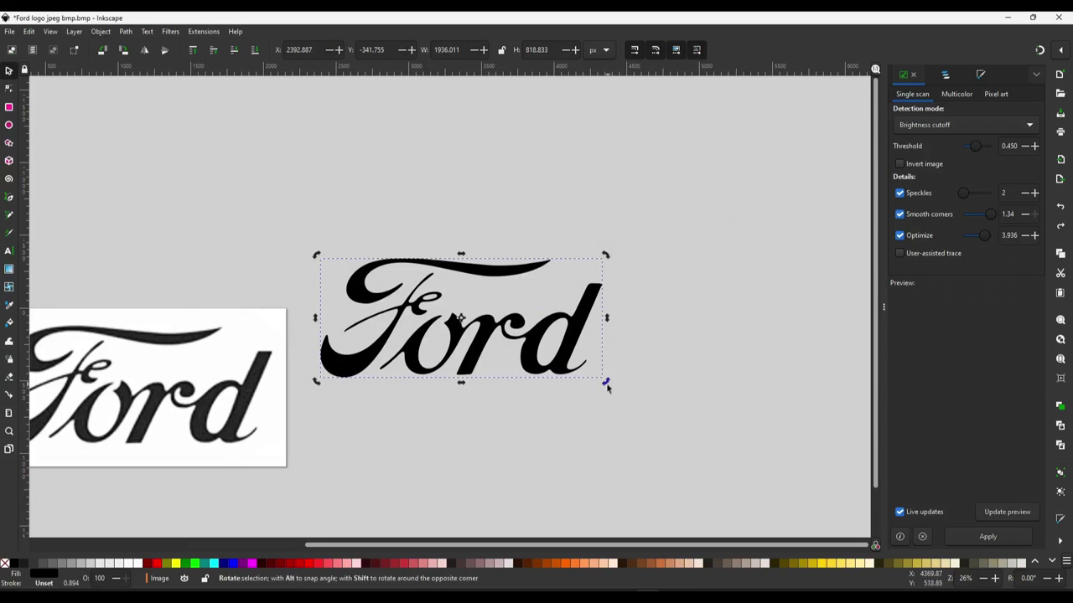
left_click_drag(610, 386, 620, 335)
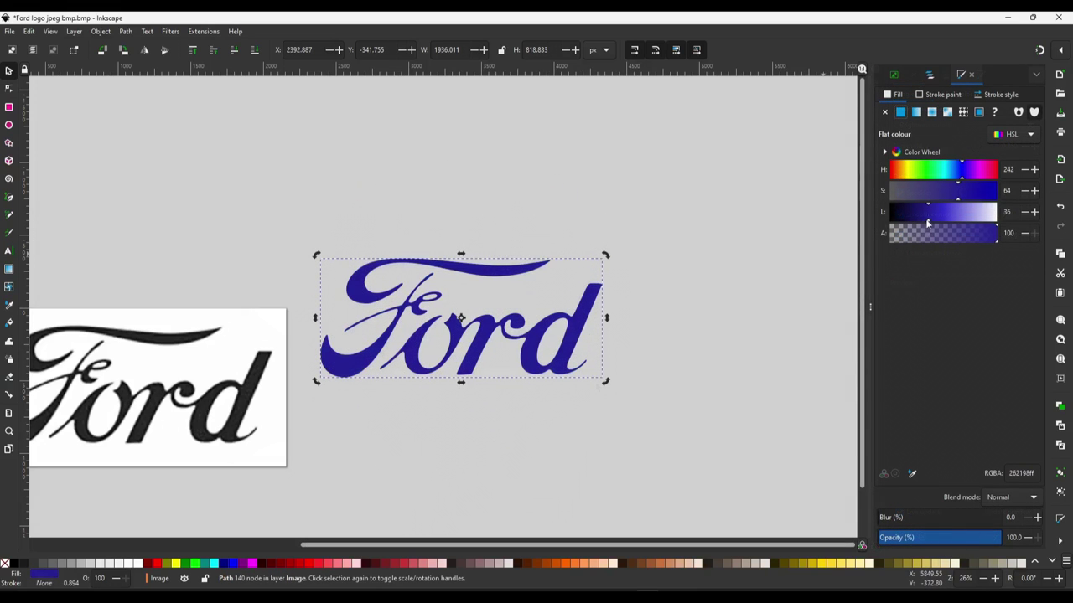
left_click(919, 220)
left_click_drag(915, 222, 934, 223)
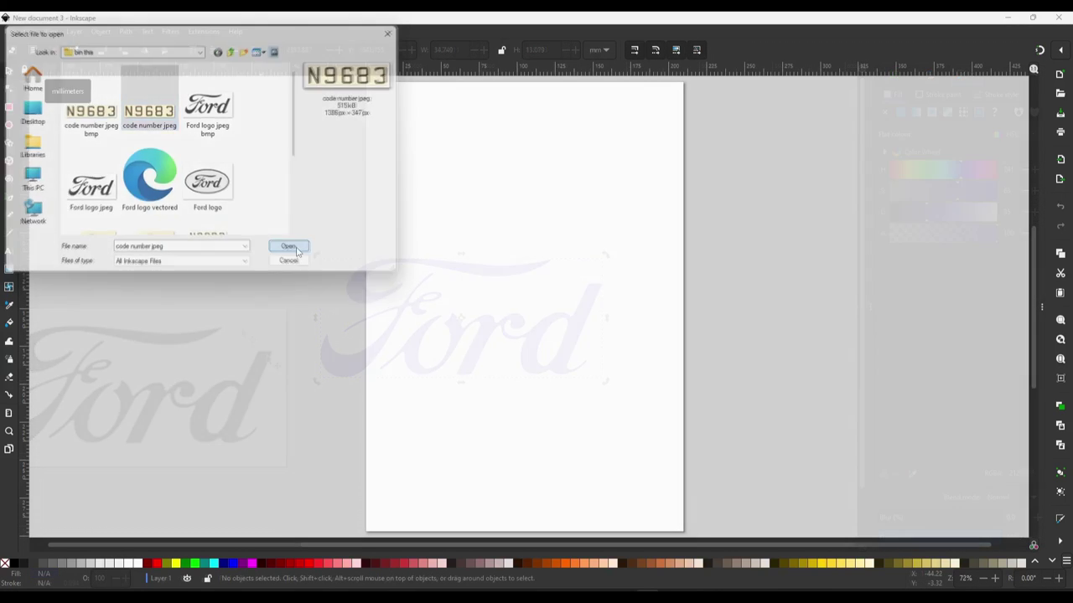
Step: Open the file "code number jpeg" as an embedded image with DPI from file and Smooth (optimizeQuality) rendering
left_click(291, 247)
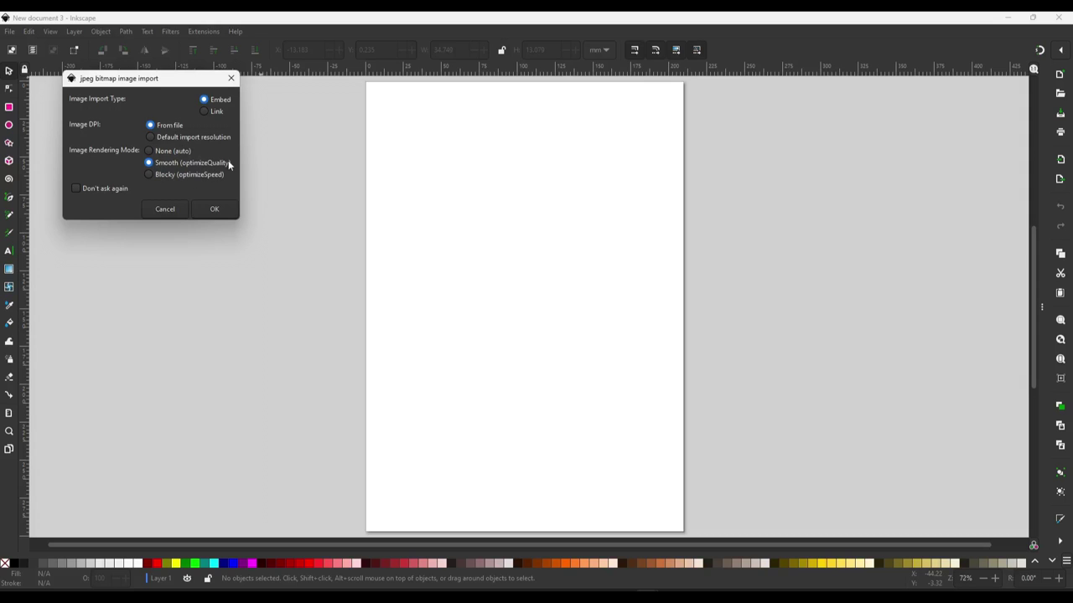
left_click(215, 215)
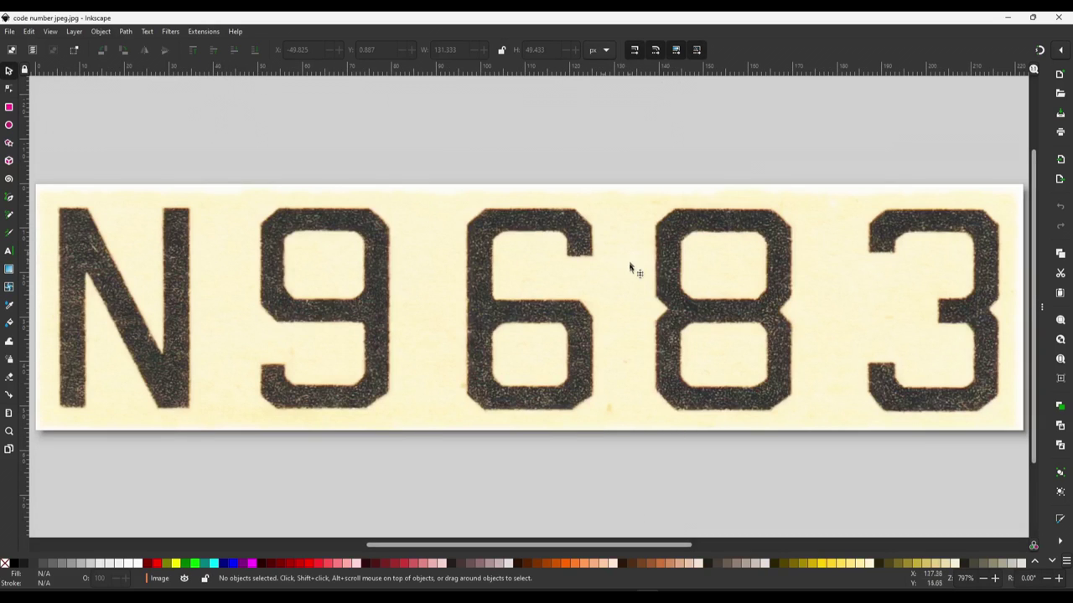
scroll(677, 292, "down", 1)
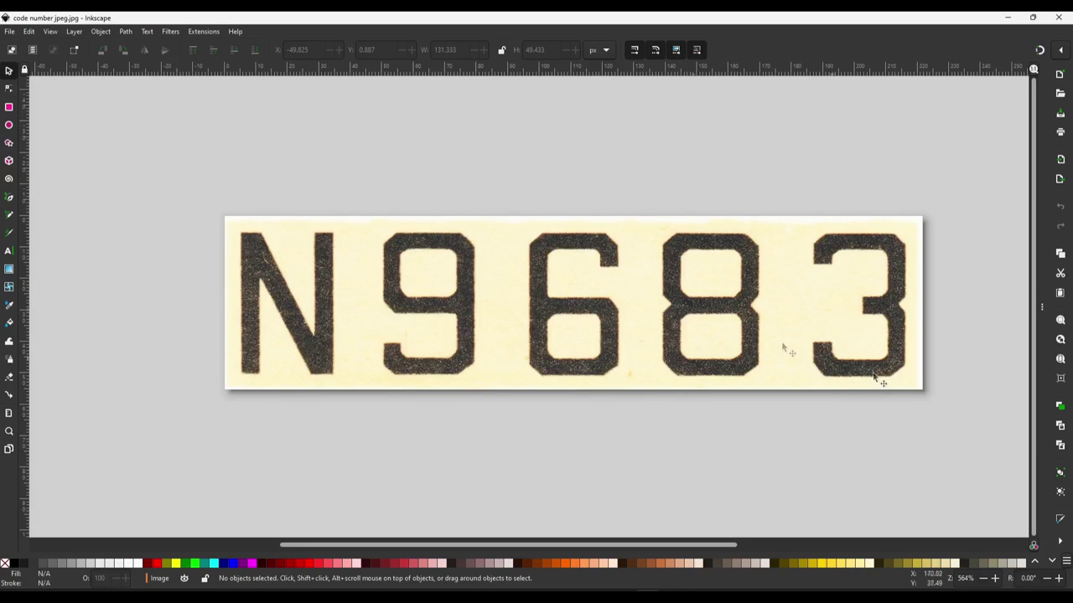
Step: Add a layer named "artwork" above the current one and hide the scan layer
key("ctrl+shift+n")
type("AR")
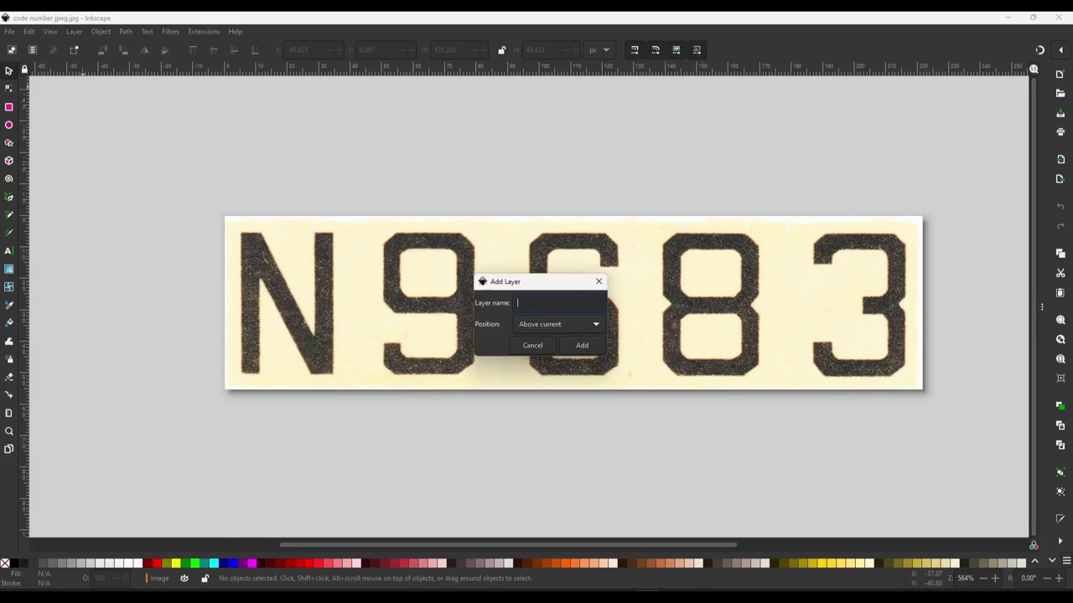
type("twork")
key("Return")
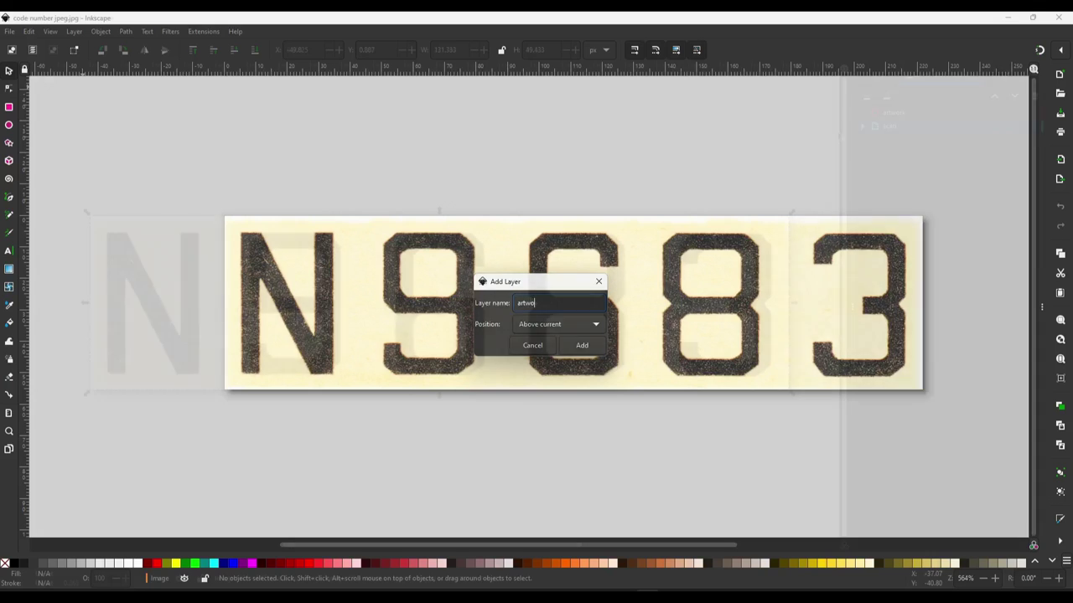
left_click(1020, 127)
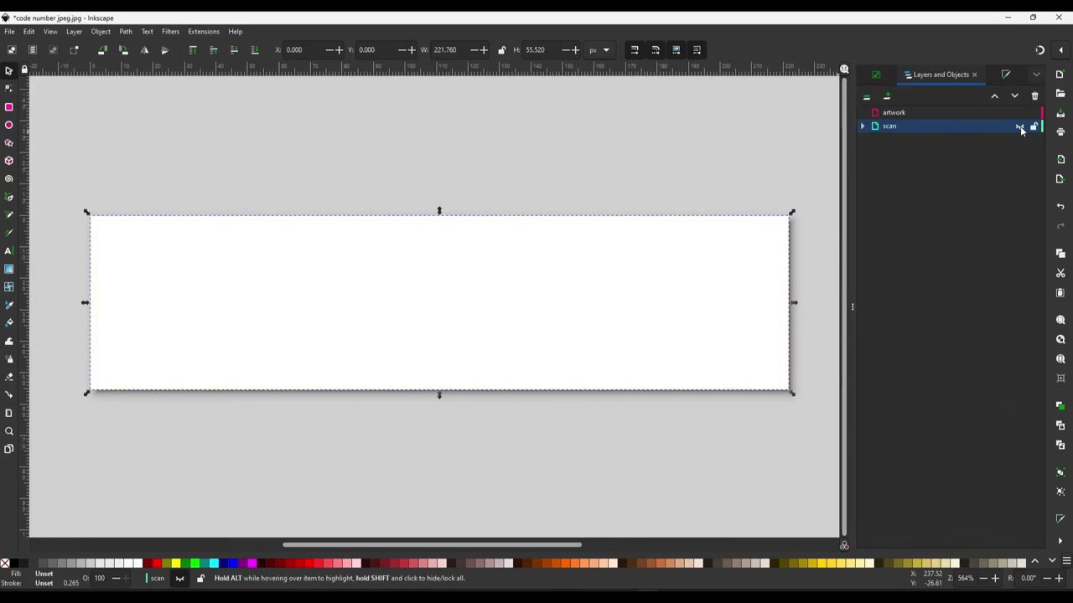
Step: Show and lock the scan layer, and on the artwork layer set a horizontal guide along the top of the code number
left_click(1019, 128)
left_click(1033, 127)
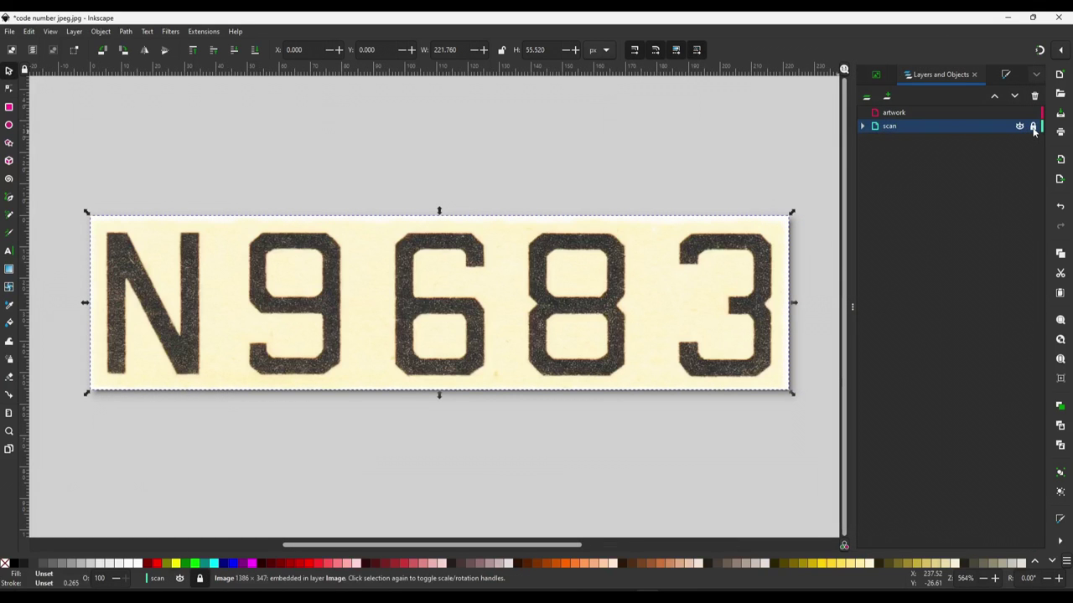
left_click(935, 113)
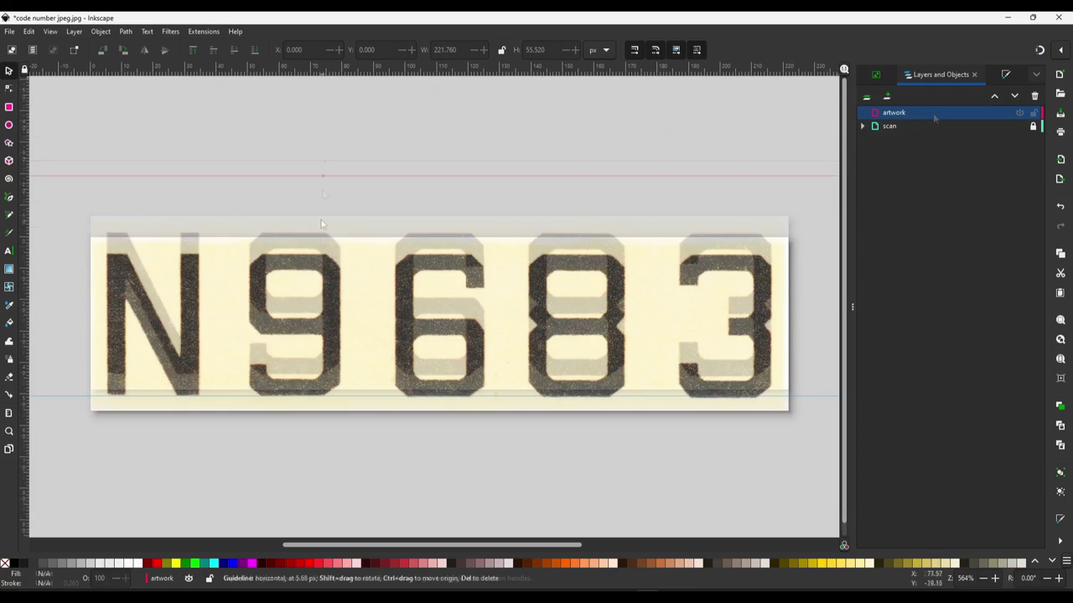
left_click_drag(324, 254, 295, 252)
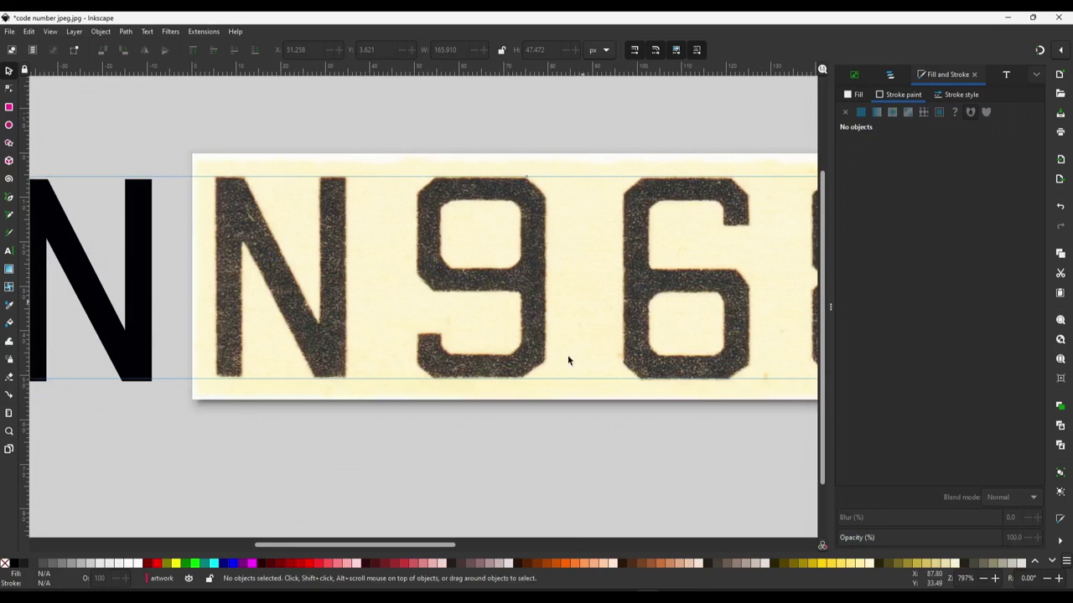
Step: Trace the outer outline of the scanned 9 with straight Bezier segments and refine the corner node at its lower hook
left_click(10, 202)
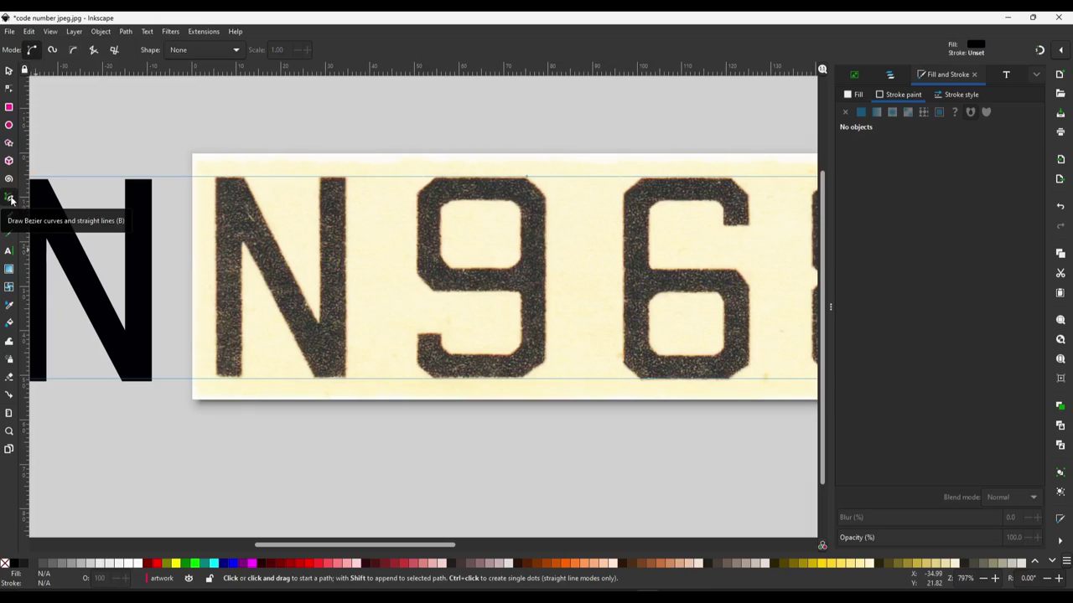
left_click(415, 195)
left_click(528, 344)
left_click(520, 359)
left_click(445, 356)
left_click(436, 334)
left_click(419, 334)
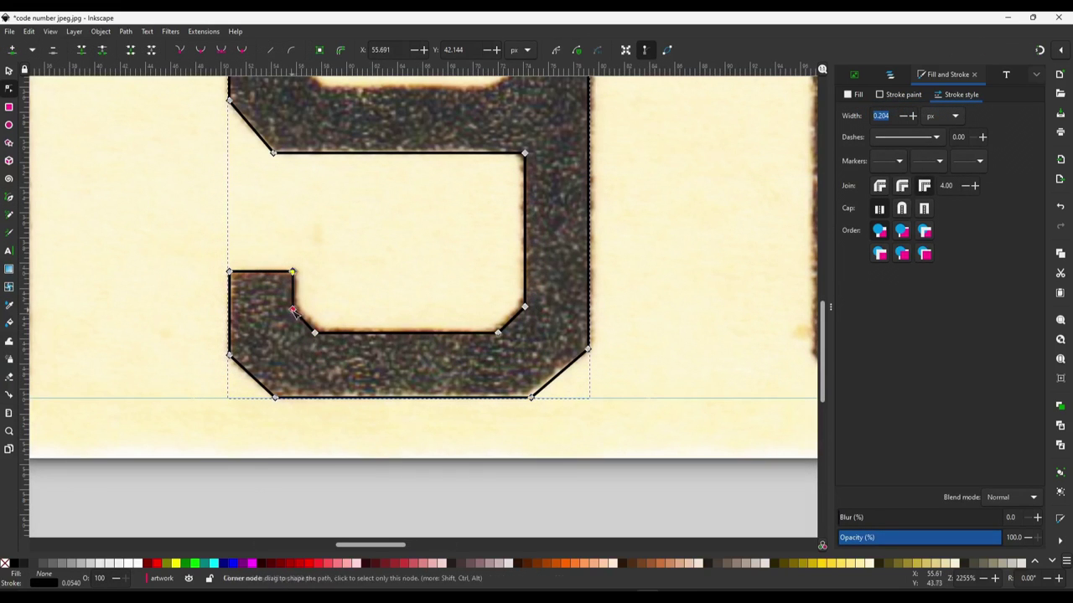
left_click_drag(291, 307, 298, 312)
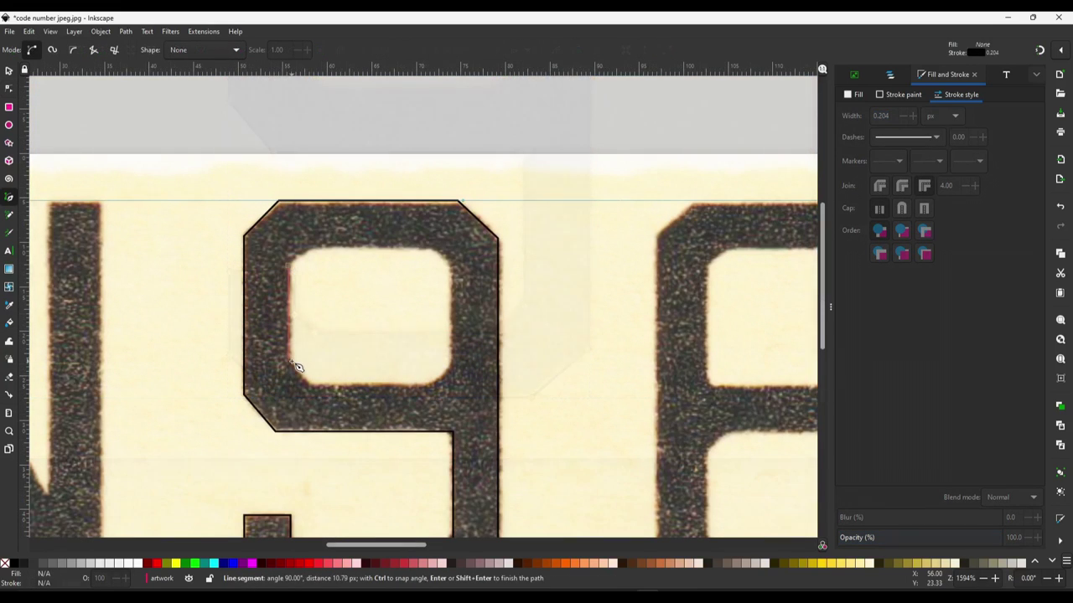
Step: Trace the inner opening of the 9 as an eight-sided shape with straight segments
left_click(304, 383)
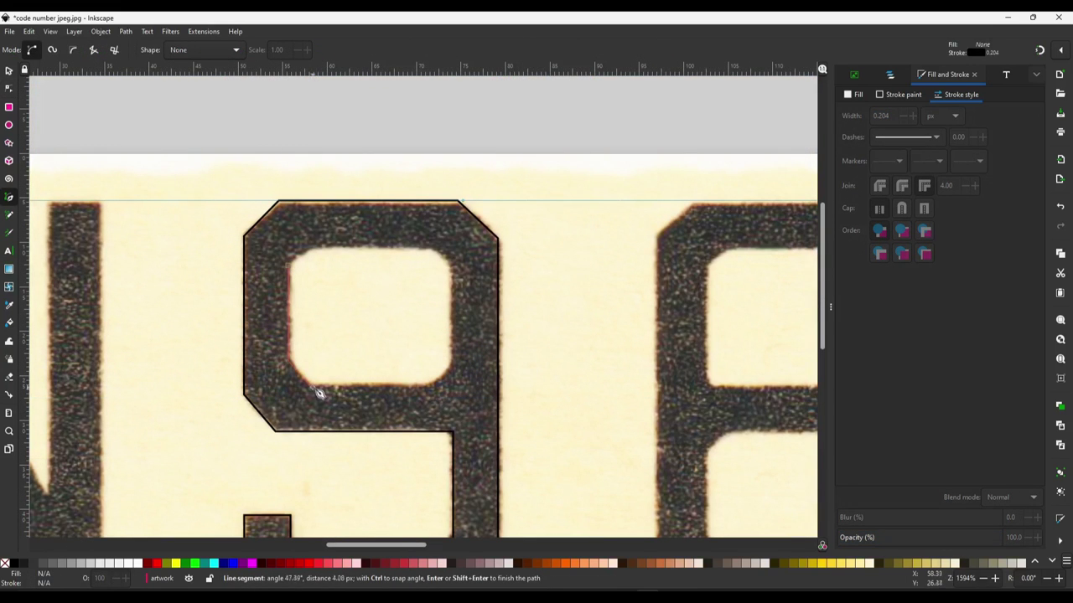
left_click(427, 384)
left_click(451, 369)
left_click(450, 268)
left_click(434, 249)
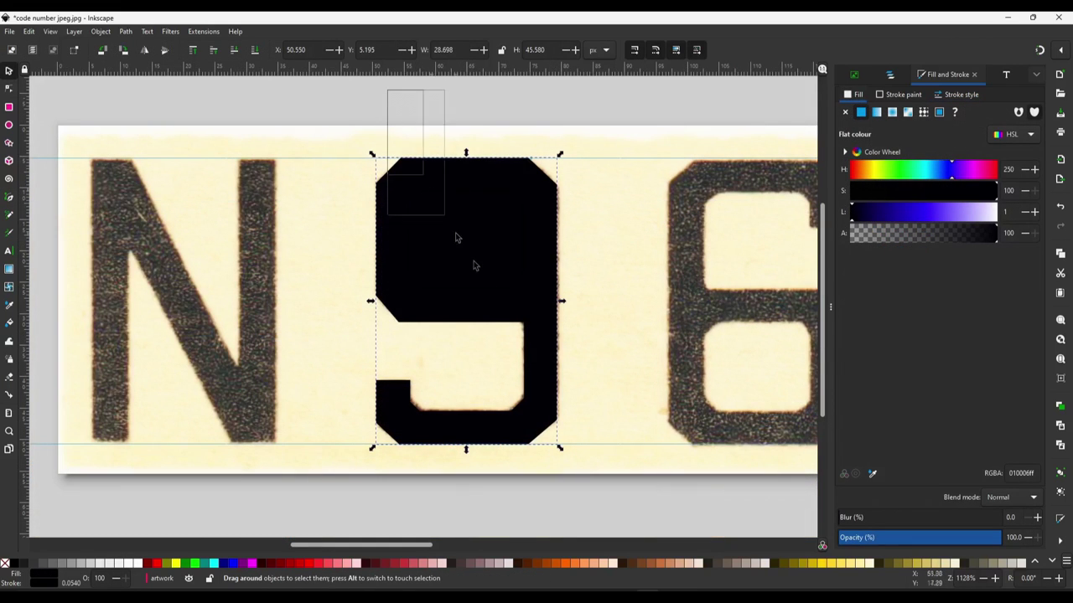
Step: Fill the 9's inner opening with near-white at lightness 99 and group it with the outer shape
key("Tab")
left_click_drag(851, 212, 995, 212)
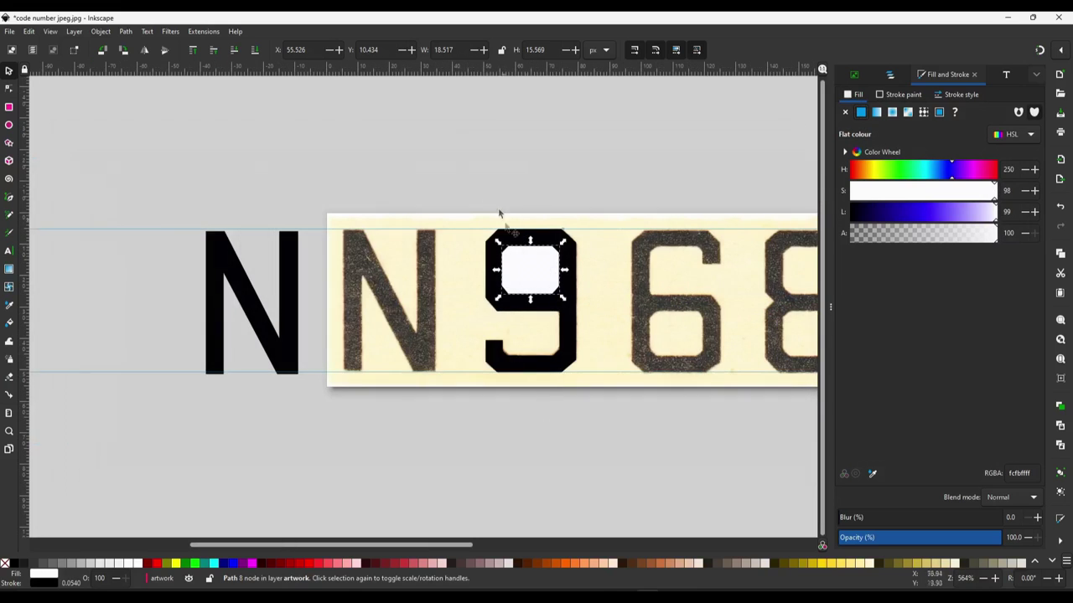
left_click_drag(462, 191, 600, 434)
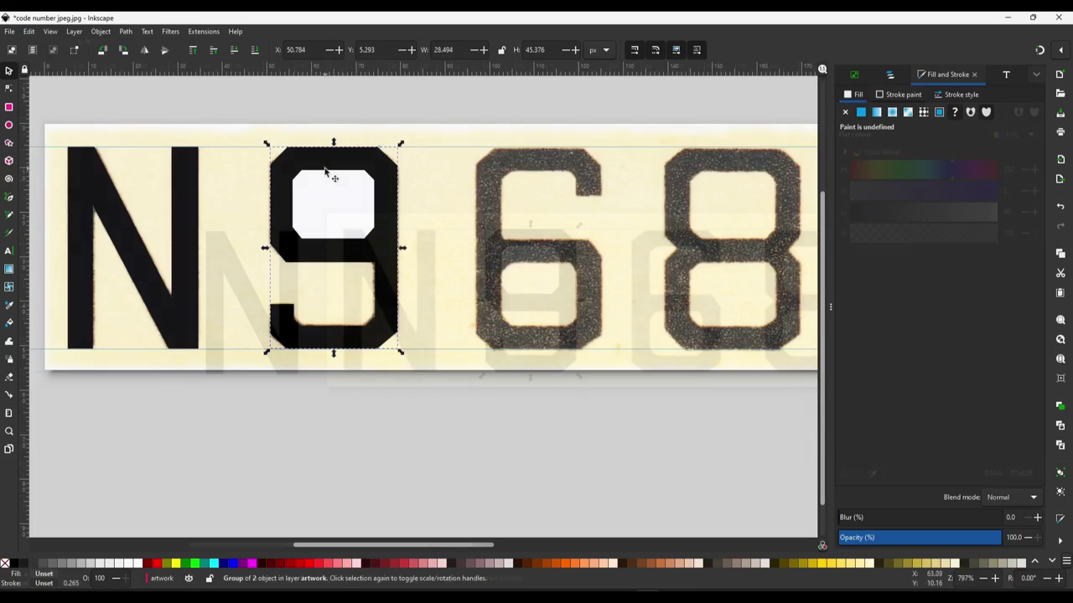
Step: Place a duplicate of the grouped 9 over the scanned 6 and rotate it 180 degrees anticlockwise
left_click_drag(330, 160, 520, 155)
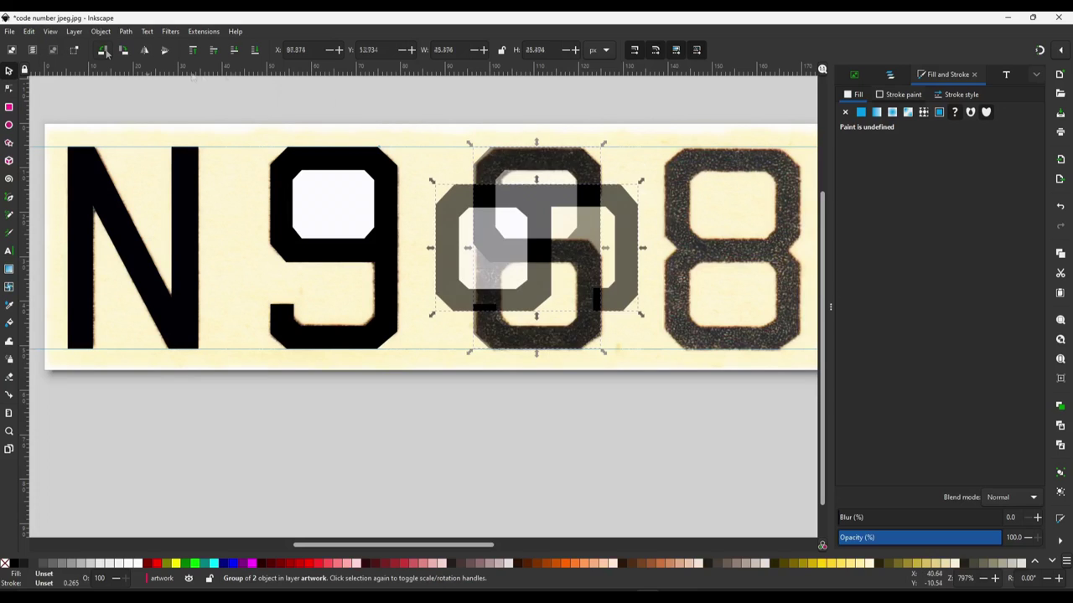
left_click(102, 50)
left_click(102, 49)
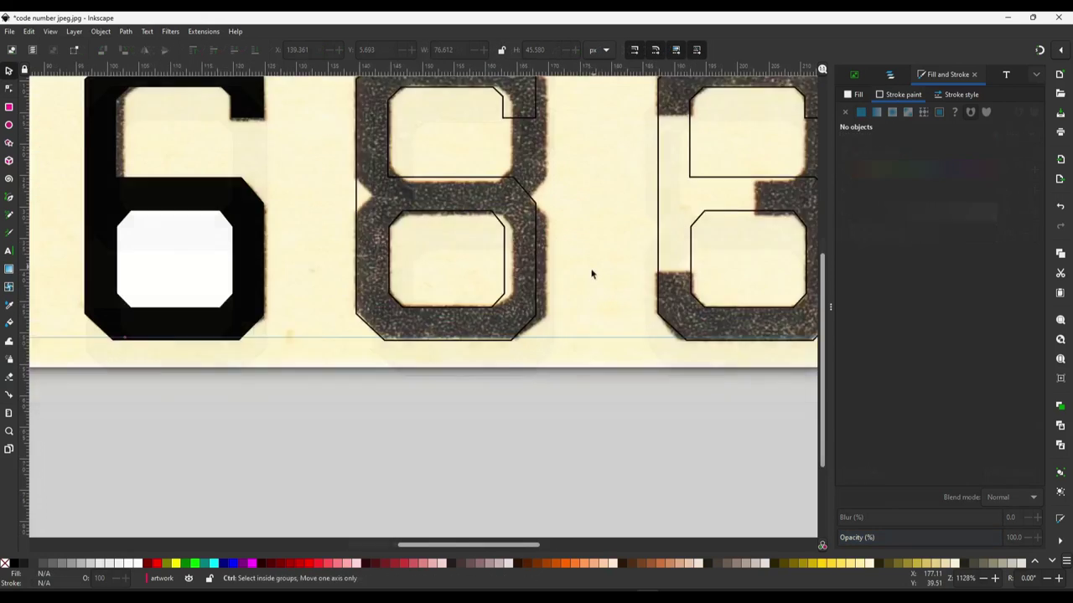
scroll(591, 274, "up", 1)
scroll(575, 277, "down", 2)
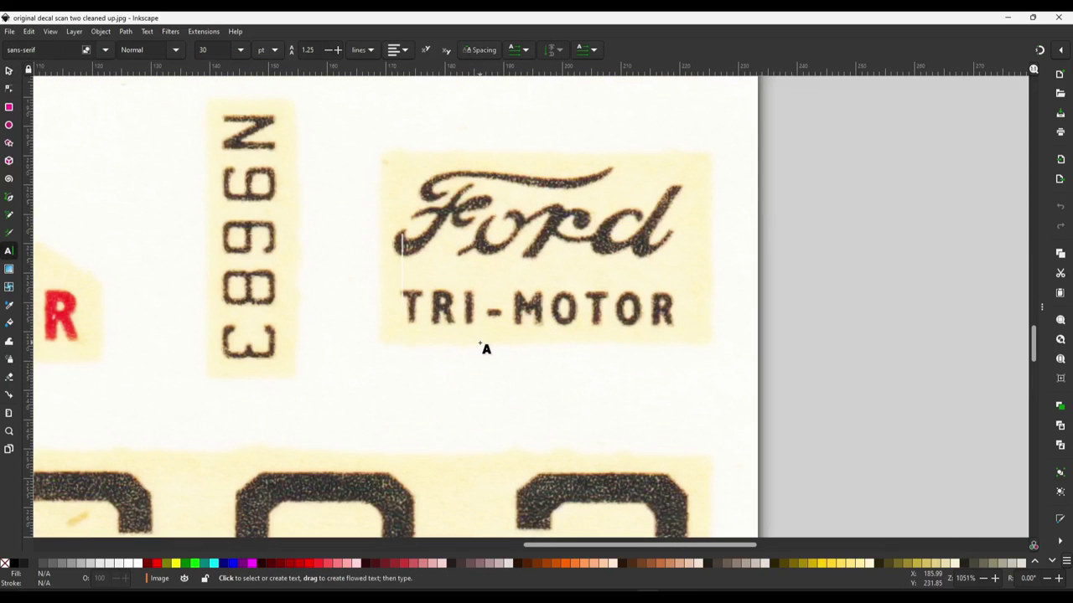
Step: Add the text "TRI-MOTOR" in 9 pt Arial near the Ford decal's scanned lettering
type("T")
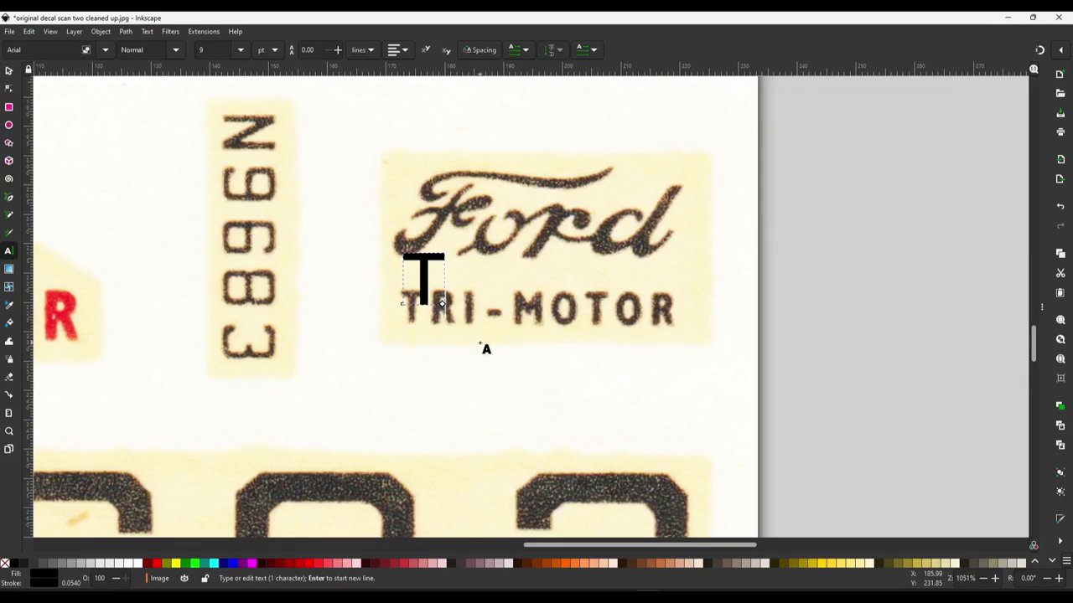
type("RI-MO")
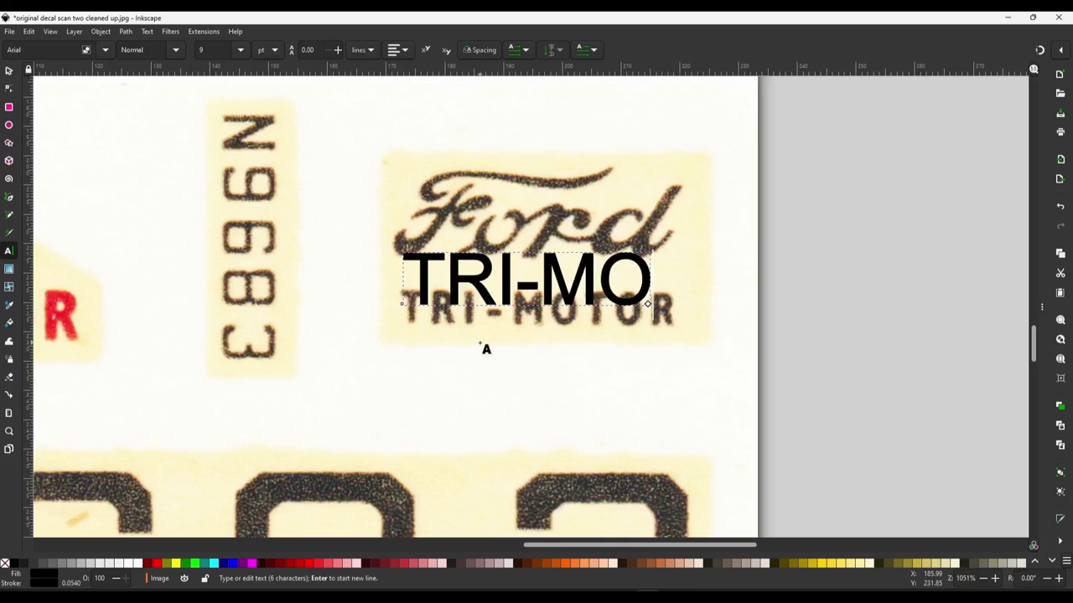
type("TOR")
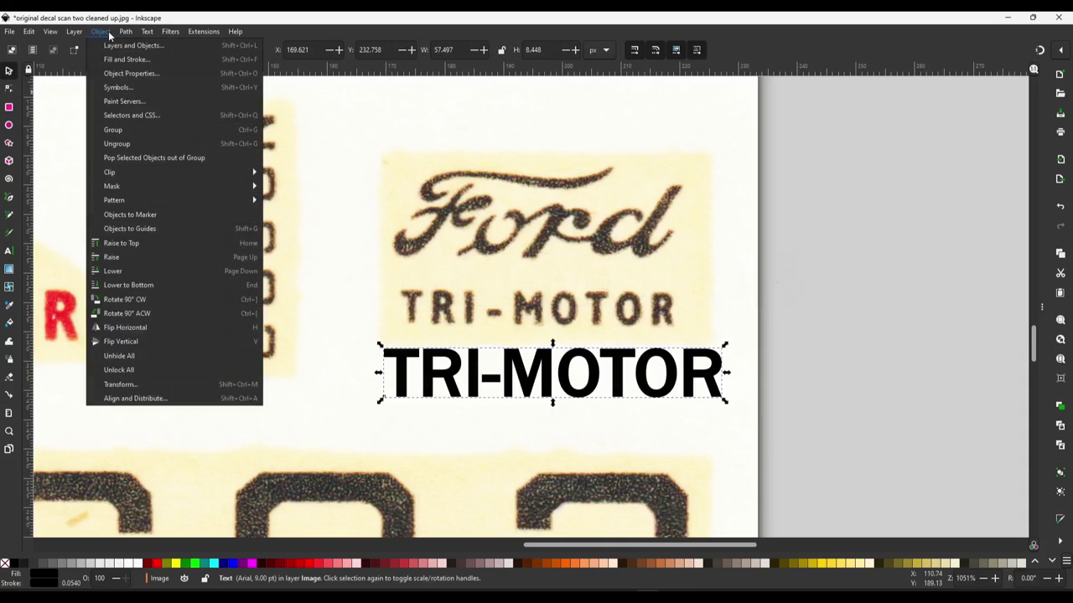
Step: Convert the TRI-MOTOR text to paths and ungroup it into separate letters
left_click(126, 32)
left_click(145, 46)
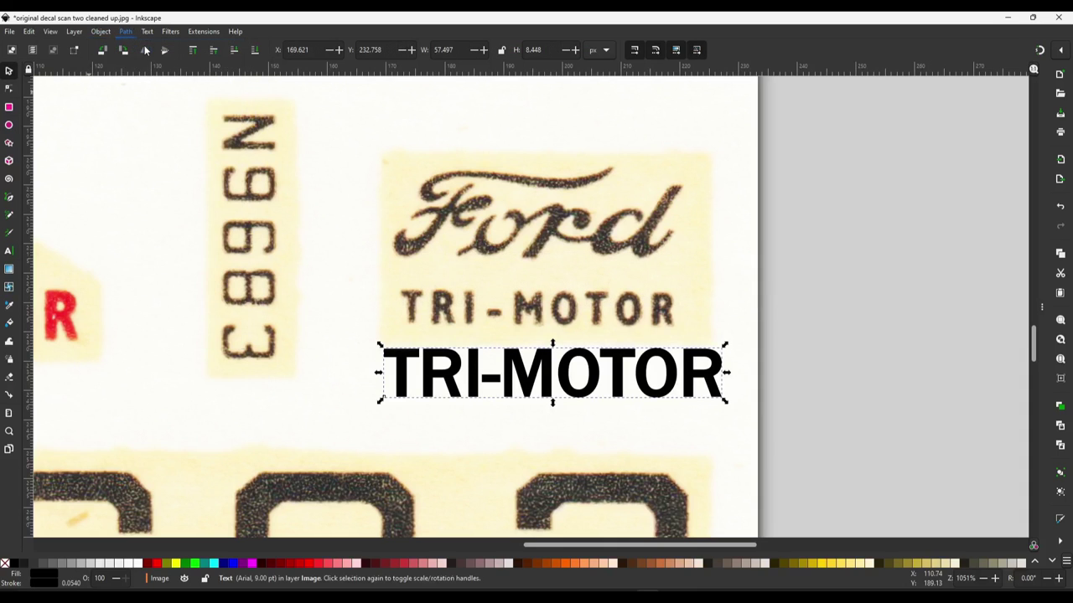
left_click(11, 90)
left_click(101, 32)
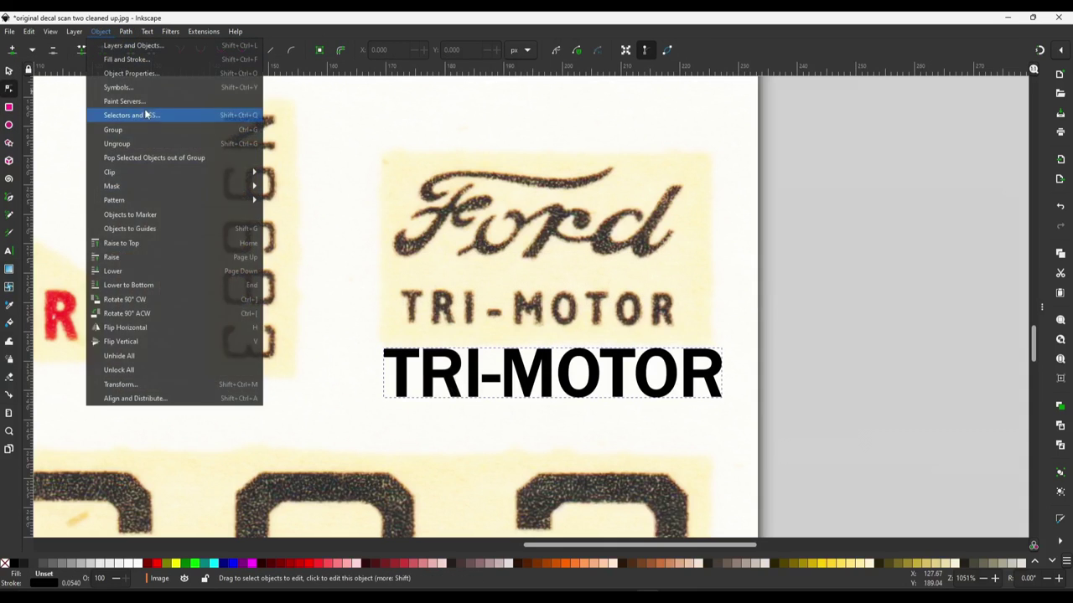
left_click(138, 146)
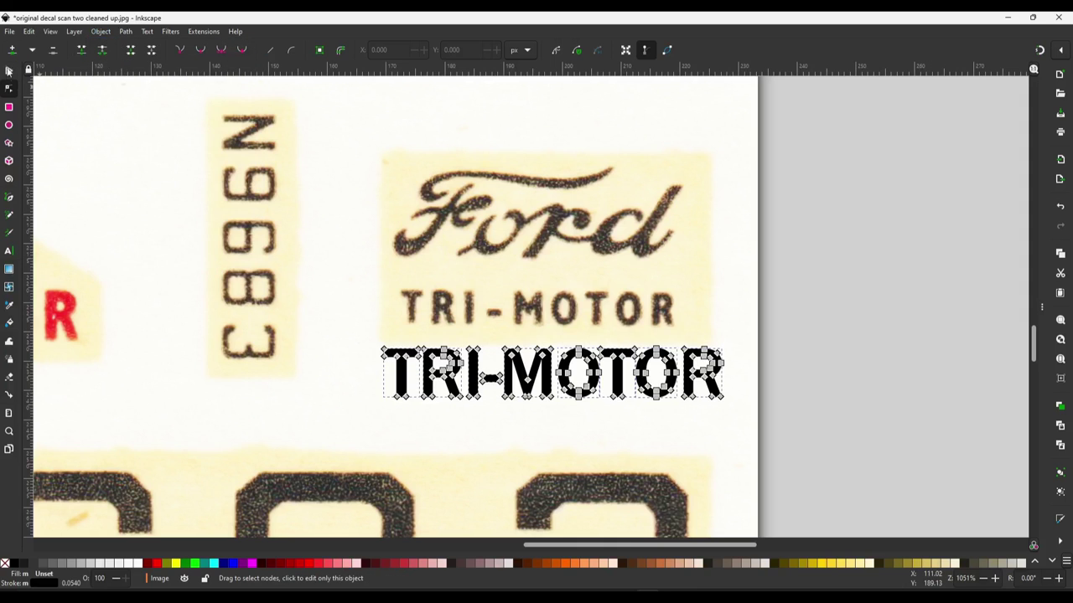
left_click(8, 70)
scroll(437, 374, "up", 3)
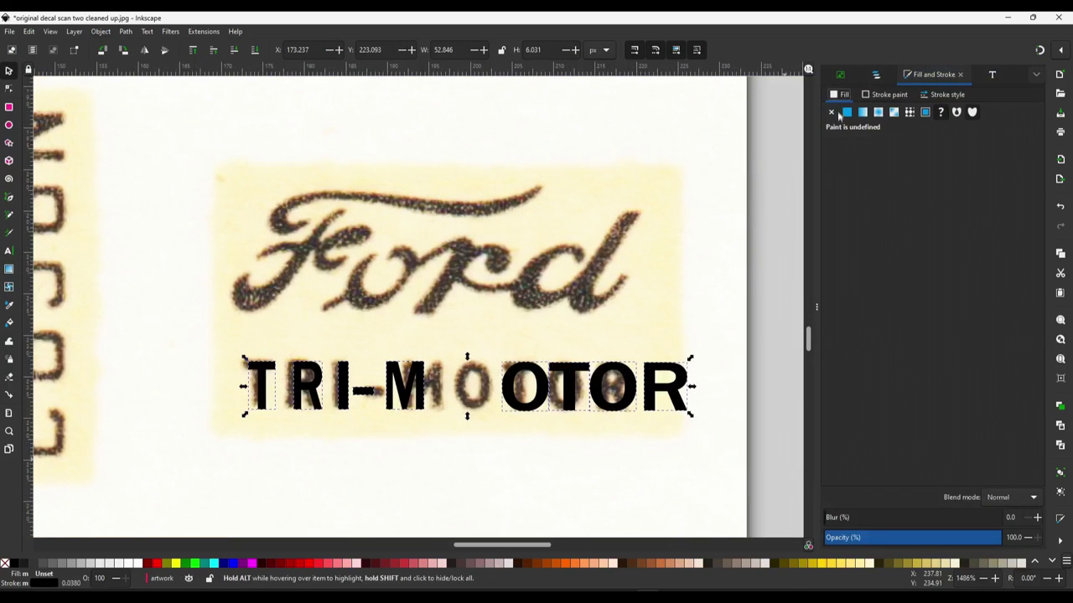
Step: Remove the fill from the TRI-MOTOR letters and fit the T and M outlines to the scanned lettering
left_click(838, 114)
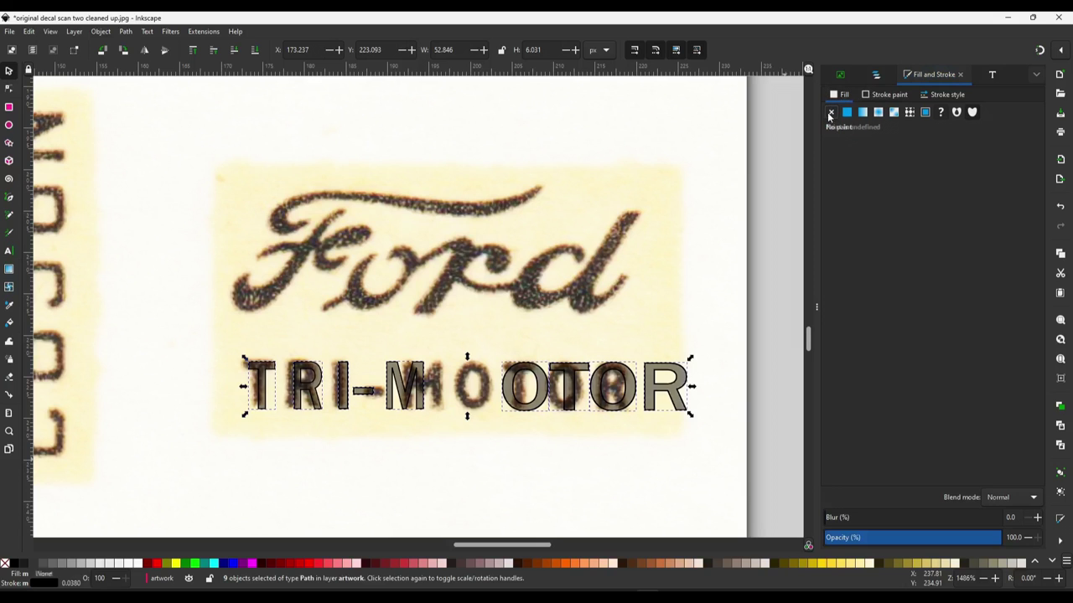
left_click(300, 252)
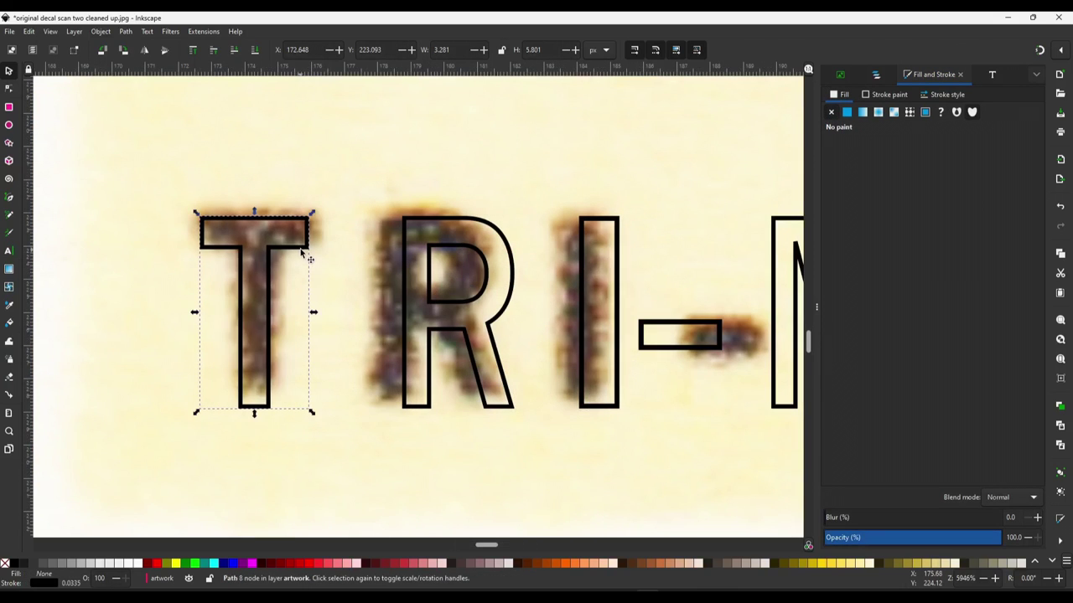
left_click_drag(300, 251, 311, 251)
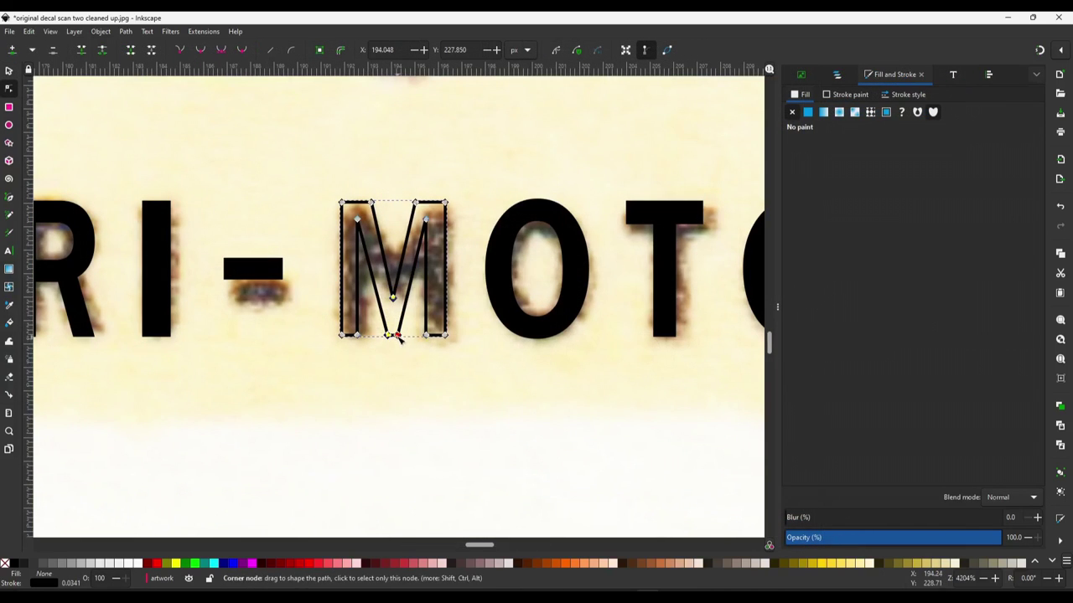
left_click_drag(395, 300, 399, 301)
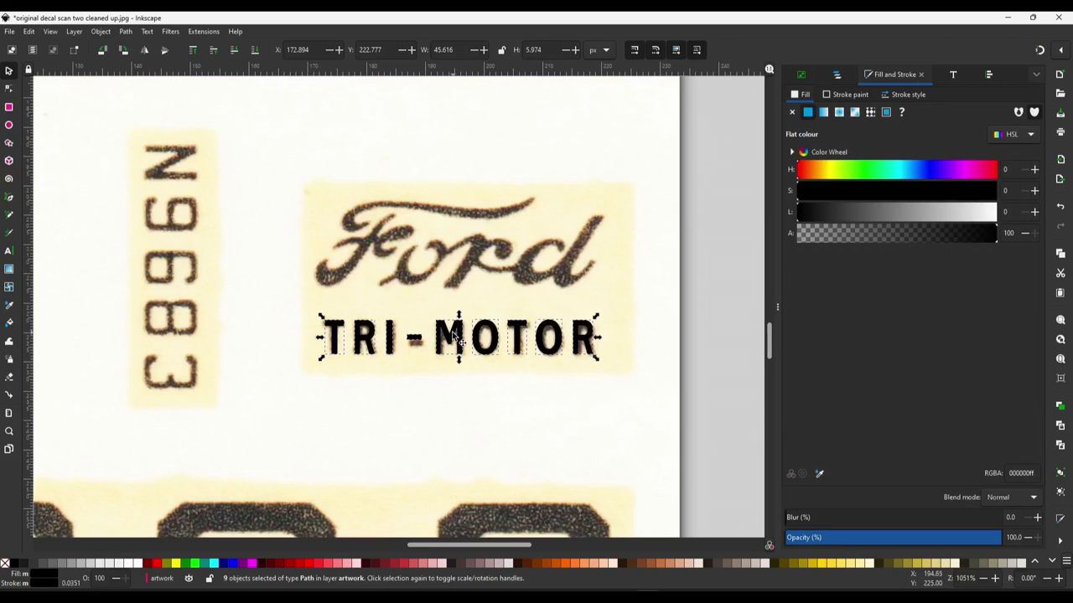
Step: Group the finished TRI-MOTOR letters and move them up over the Ford script
right_click(457, 334)
left_click(493, 234)
left_click_drag(496, 331, 496, 247)
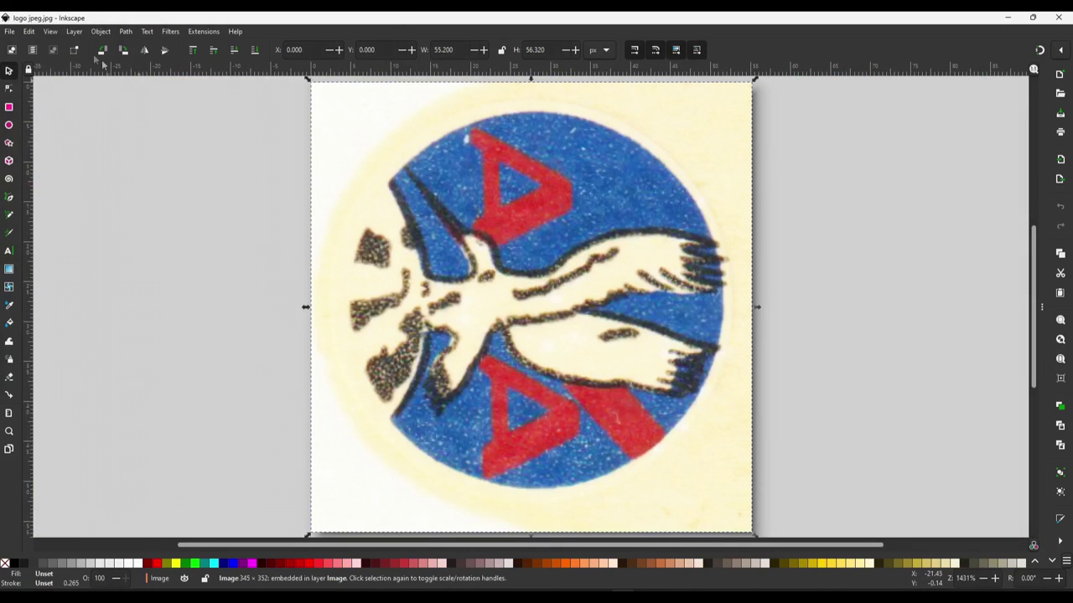
Step: Copy the scanned logo image and close the "logo jpeg.jpg" document
left_click(31, 31)
left_click(63, 99)
left_click(12, 33)
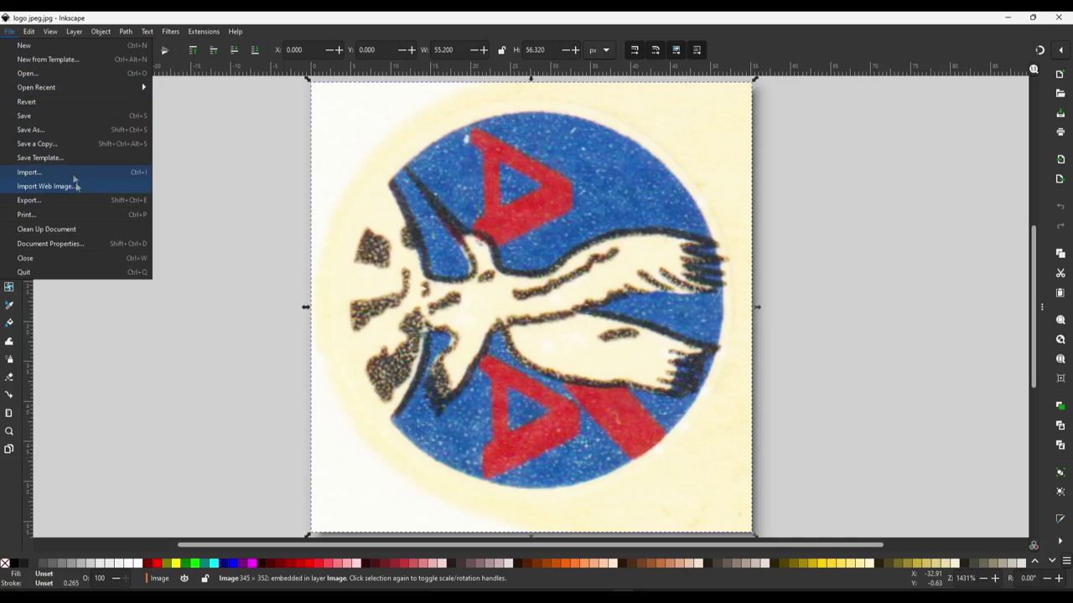
left_click(51, 258)
Step: Position the scanned logo beside the clean AA logo in the new document and scale it down to a matching size
left_click_drag(539, 405, 421, 299)
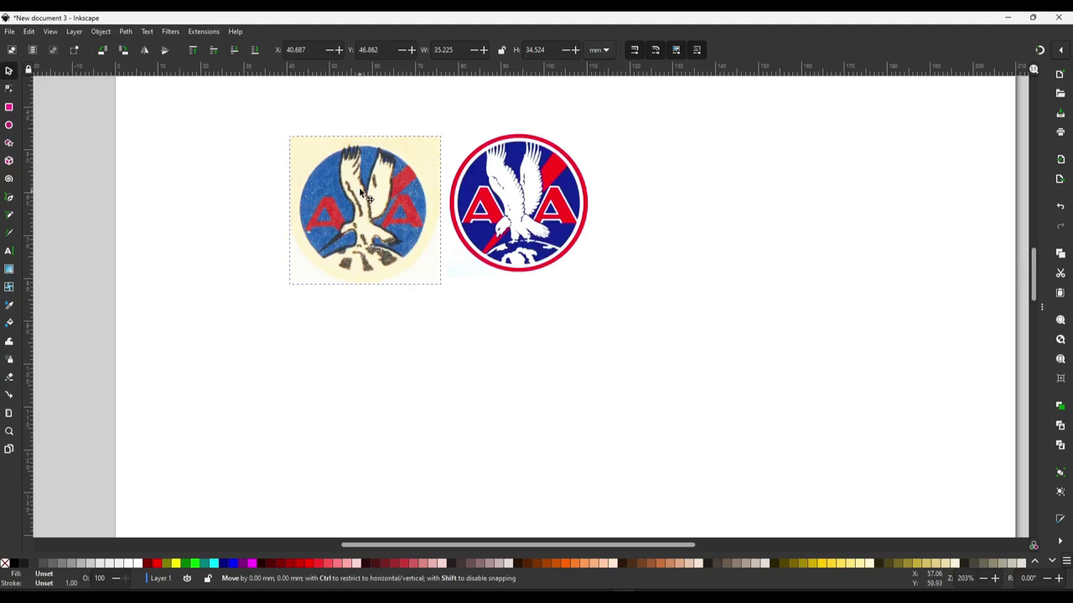
left_click_drag(363, 193, 365, 196)
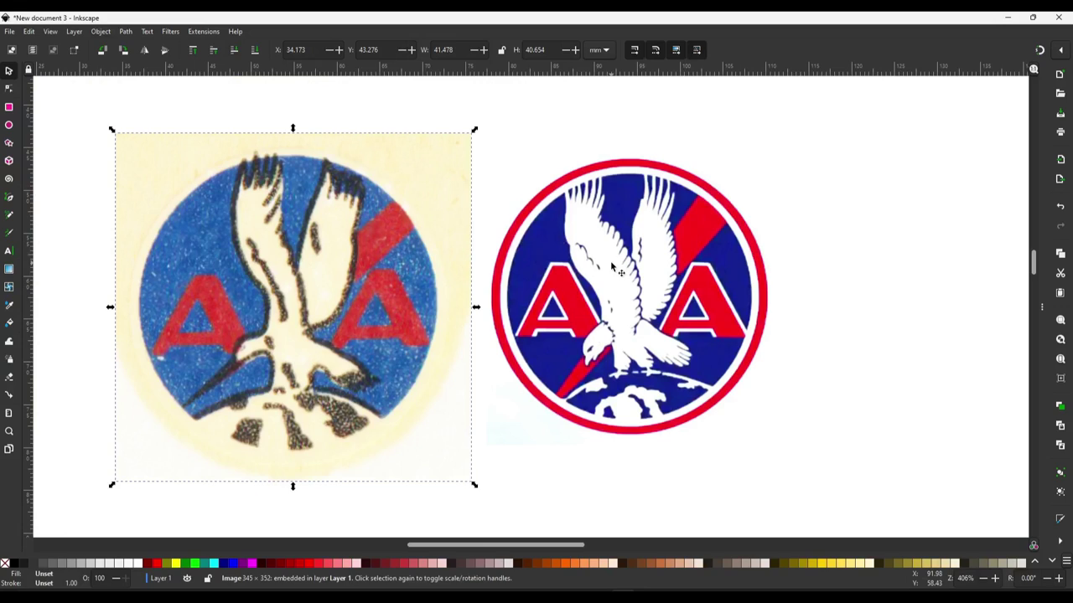
mouse_move(473, 487)
left_mouse_down()
mouse_move(438, 457)
mouse_move(458, 478)
left_mouse_up()
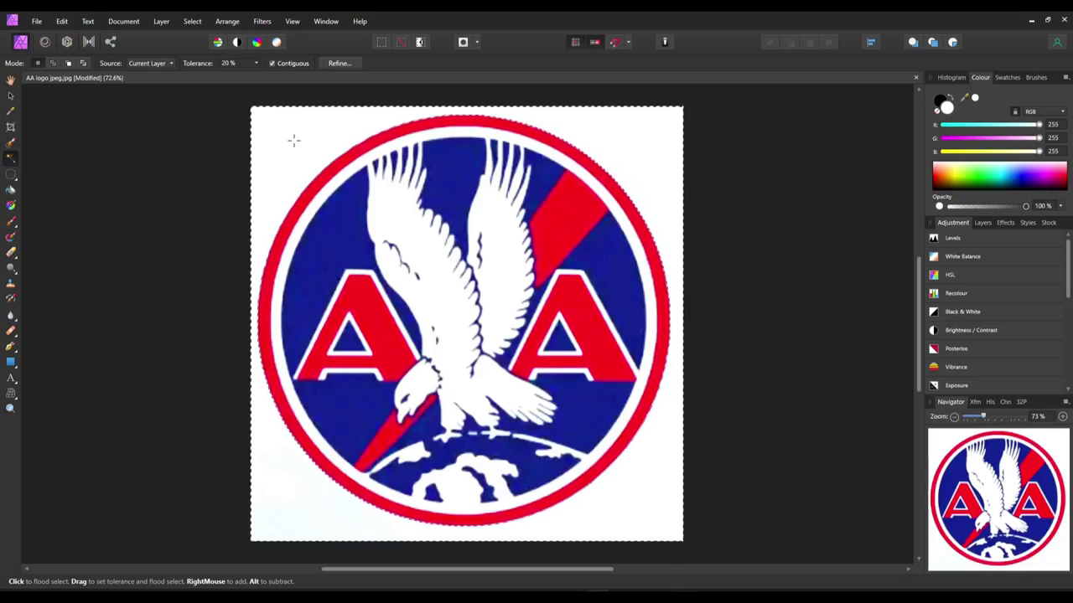
Step: In Affinity Photo, delete the white background and white areas of the AA logo and adjust its contrast
key("Delete")
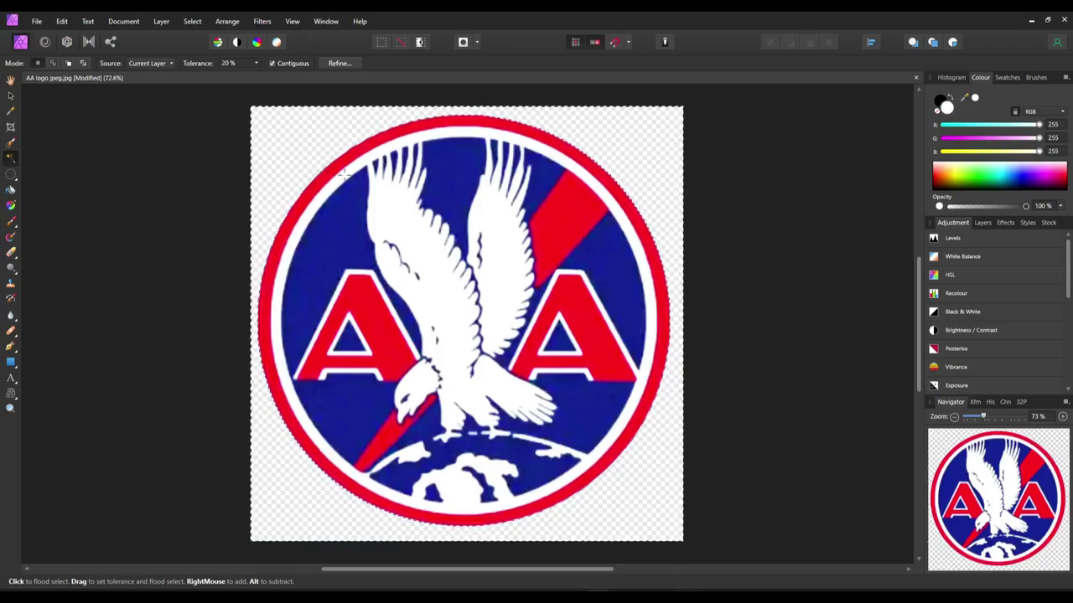
left_click(459, 352)
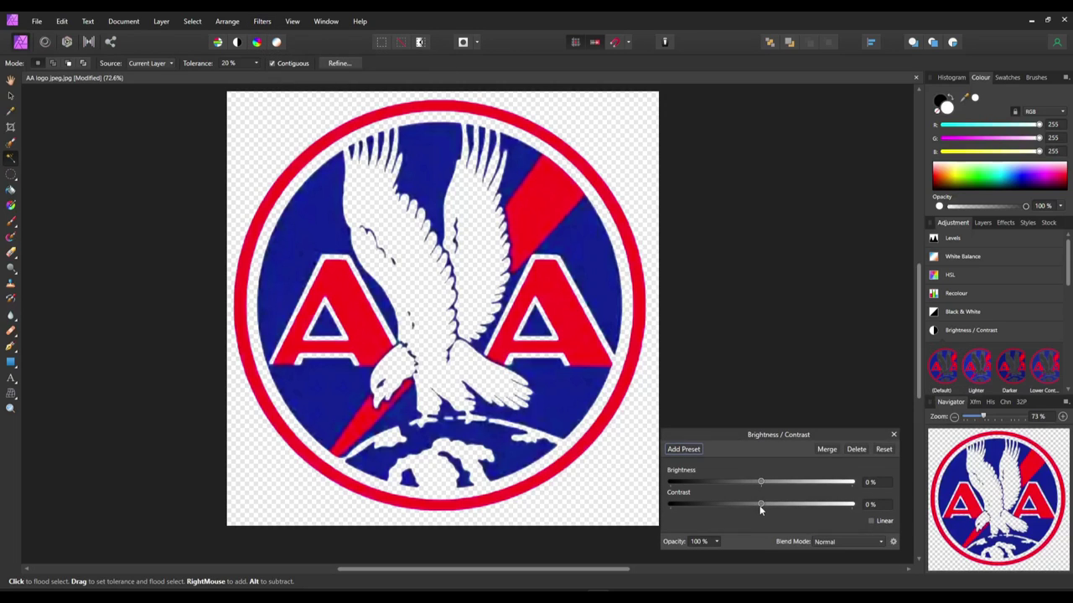
left_click_drag(779, 503, 782, 505)
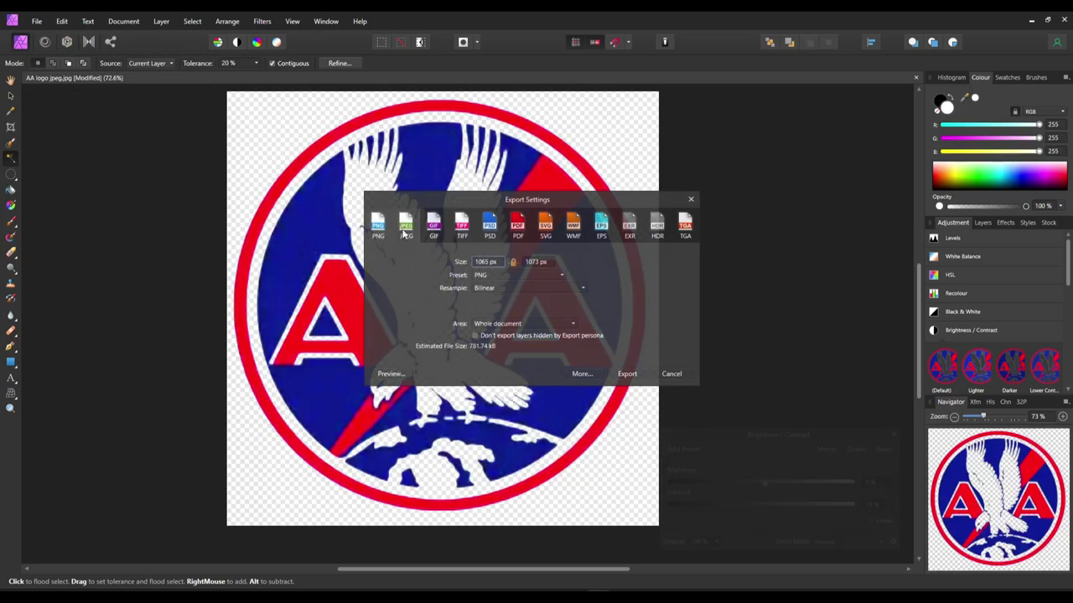
Step: Choose a PNG preset in the export settings for the AA logo
left_click(563, 277)
left_click(520, 289)
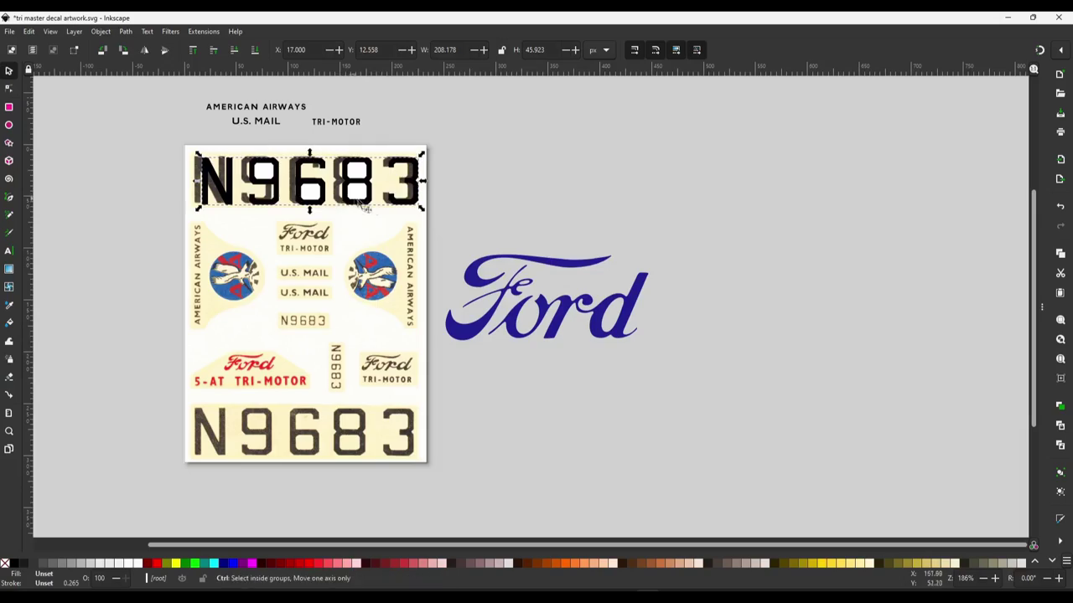
Step: In the Inkscape decal artwork, move the N9683 group and enlarge the AA logo over the scanned emblem to about 55 px wide
left_click_drag(365, 207, 393, 308)
scroll(410, 293, "up", 3, "ctrl")
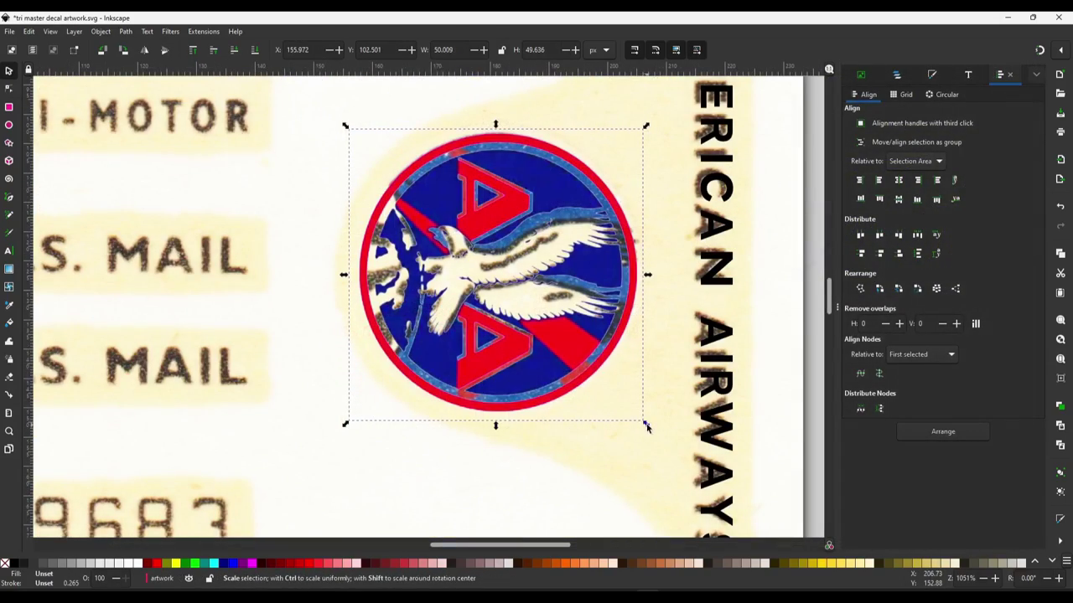
left_click_drag(646, 425, 661, 437)
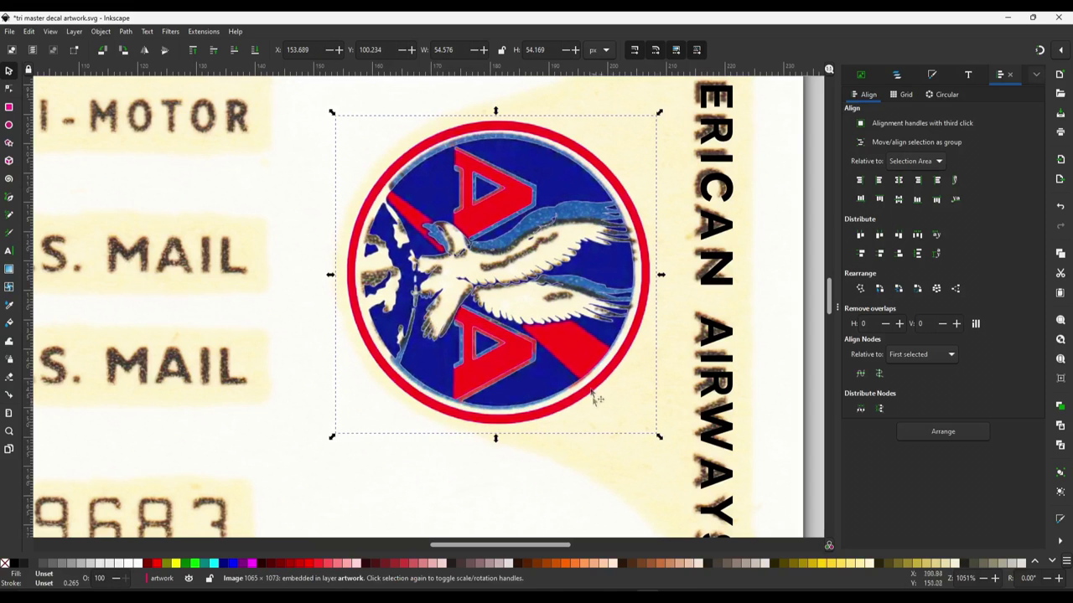
Step: Centre the AA logo and the vertical AMERICAN AIRWAYS lettering on a common horizontal axis
scroll(618, 403, "down", 2)
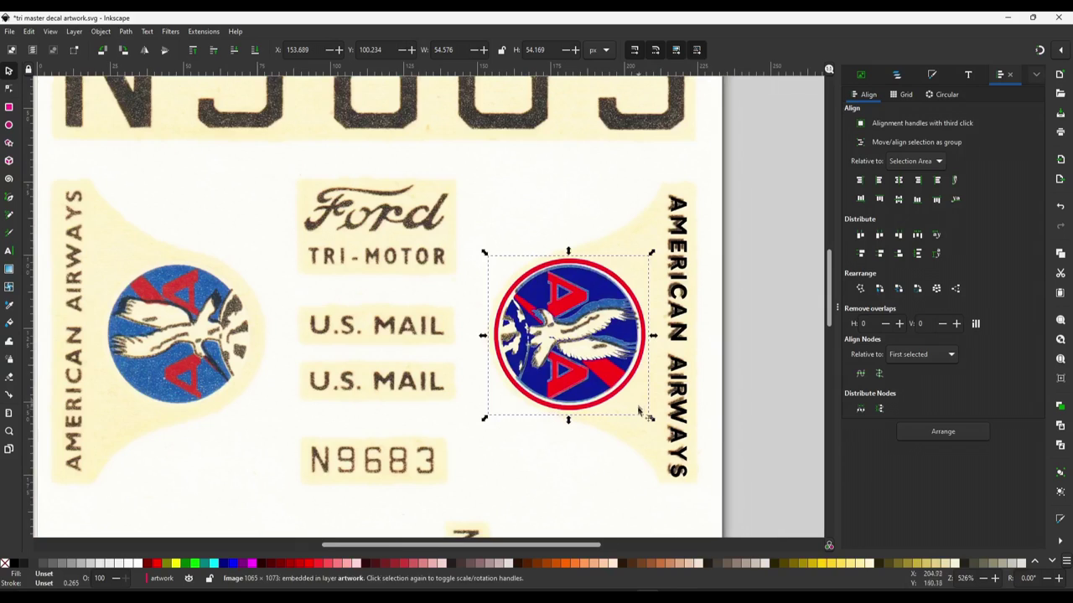
scroll(619, 402, "right", 3)
left_click(593, 402, "shift")
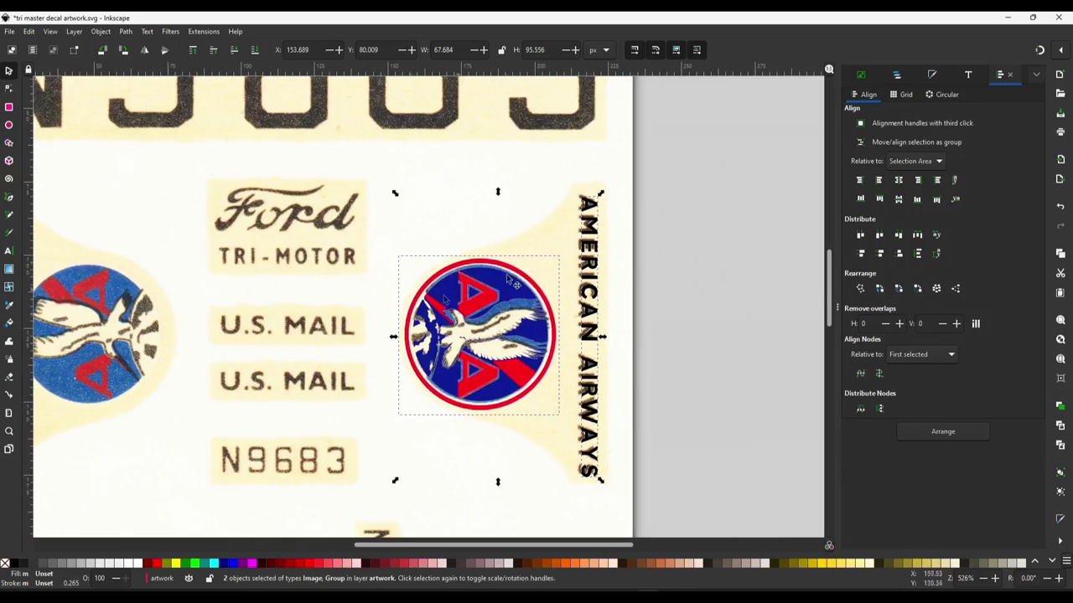
left_click(899, 202)
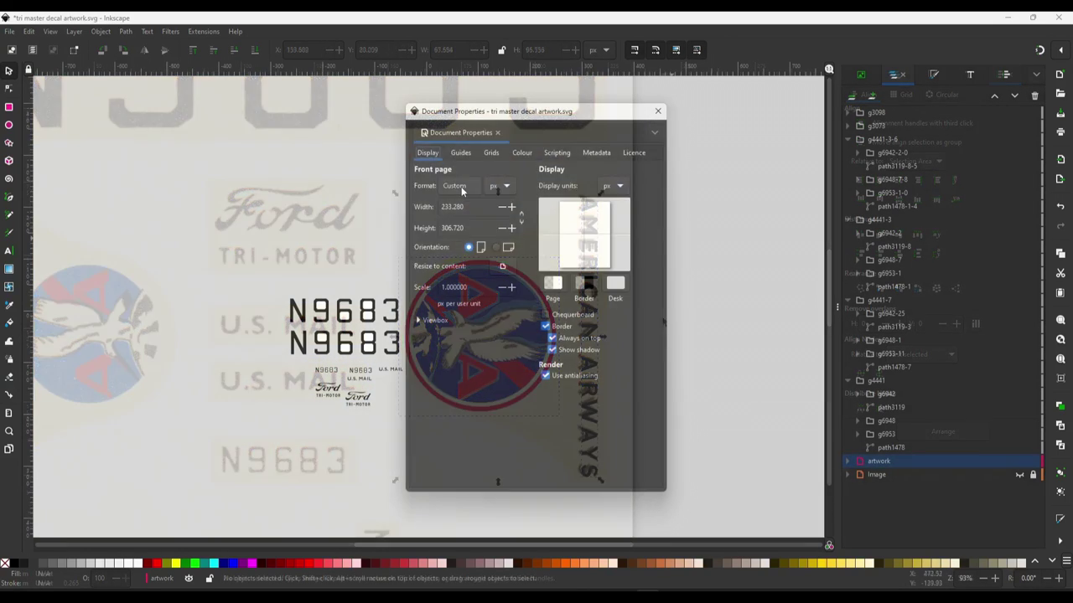
Step: Change the document to a larger portrait page format and move the decal artwork onto the page
left_click(461, 186)
left_click(480, 34)
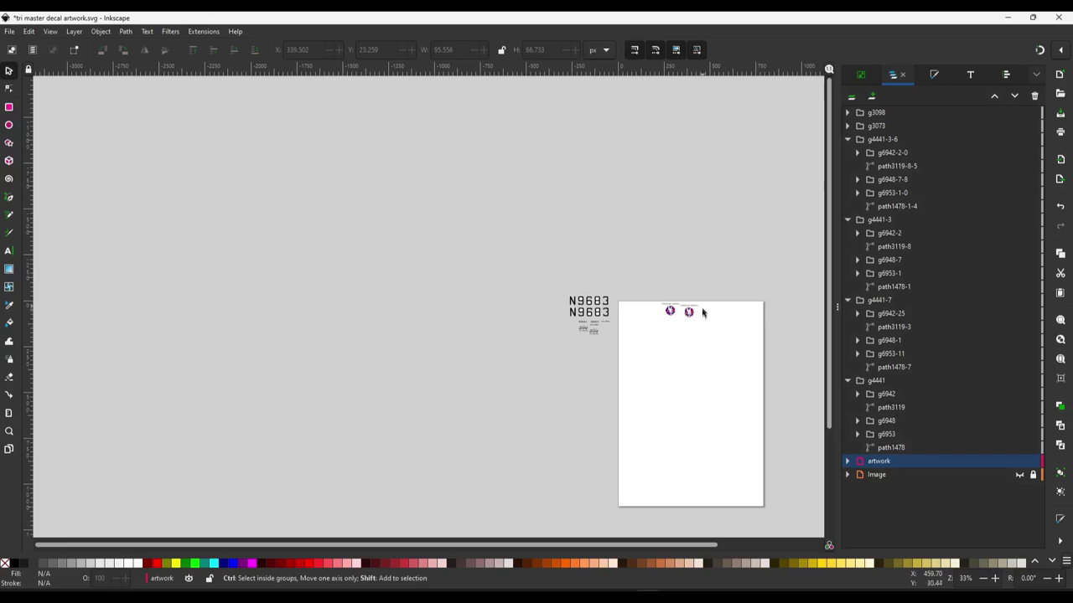
scroll(709, 335, "right", 6)
left_click_drag(235, 285, 473, 342)
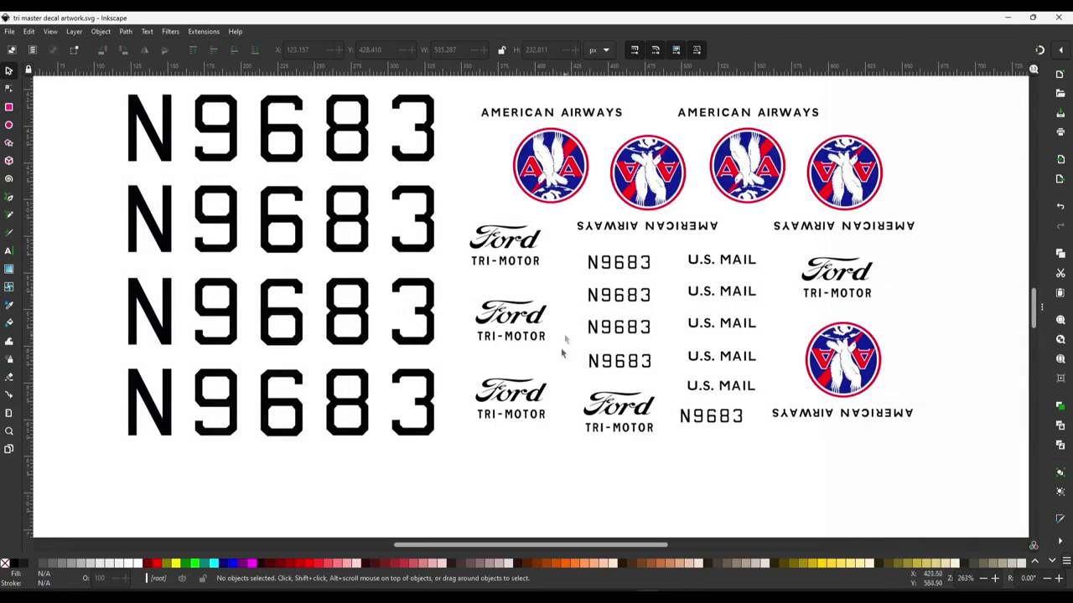